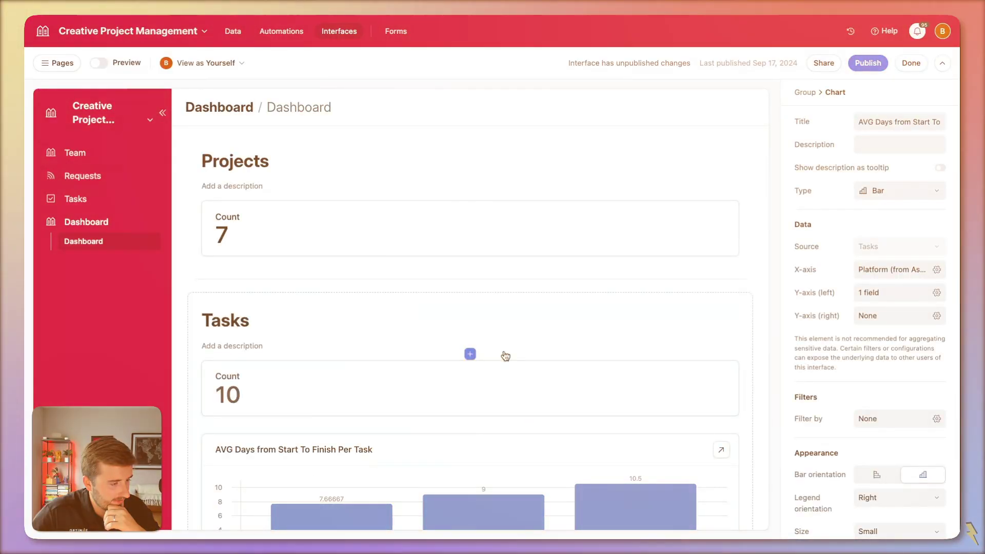
Rename the existing Dashboard page to Performance.
{"action": "scroll", "coordinate": [501, 348], "scroll_direction": "down", "scroll_amount": 6}
{"action": "scroll", "coordinate": [497, 345], "scroll_direction": "up", "scroll_amount": 1}
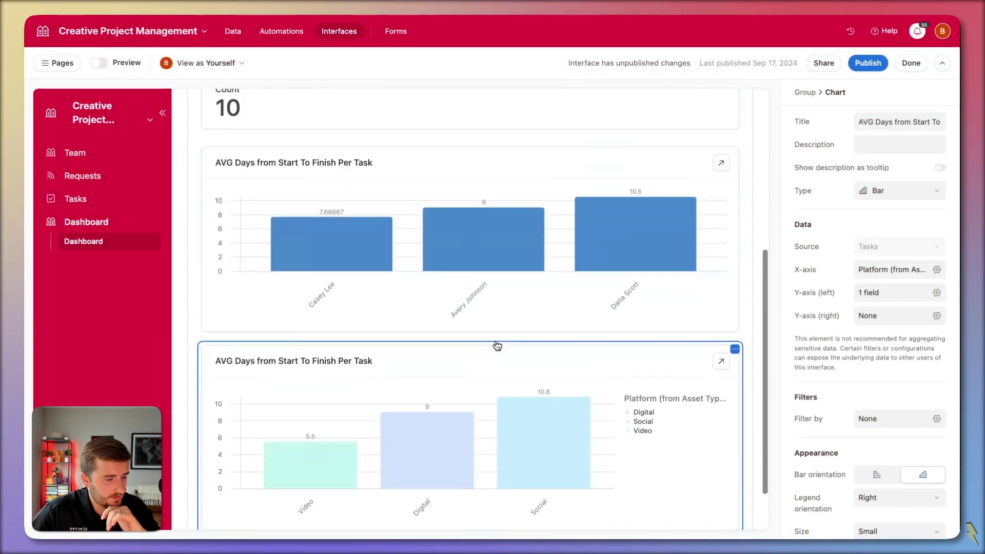
{"action": "scroll", "coordinate": [498, 346], "scroll_direction": "up", "scroll_amount": 8}
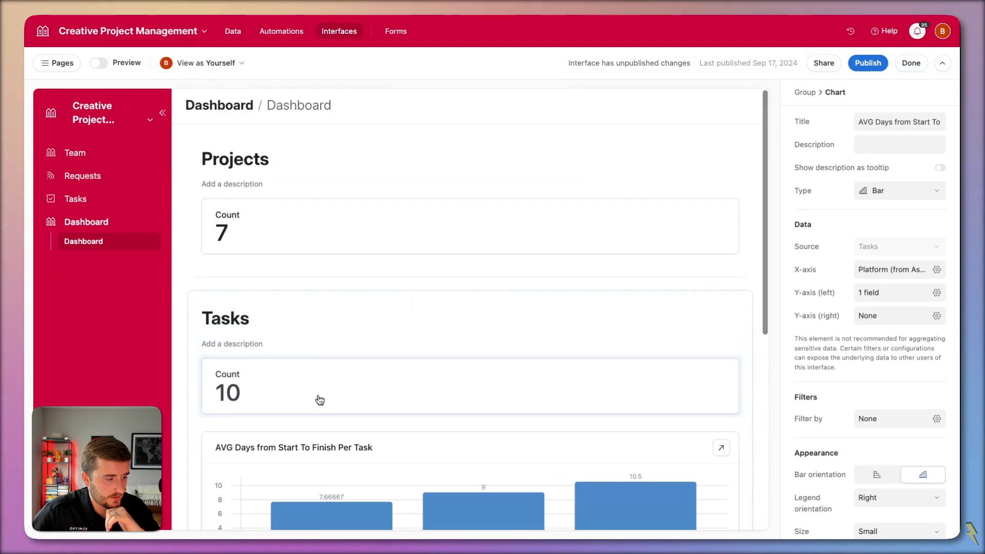
{"action": "scroll", "coordinate": [320, 400], "scroll_direction": "down", "scroll_amount": 2}
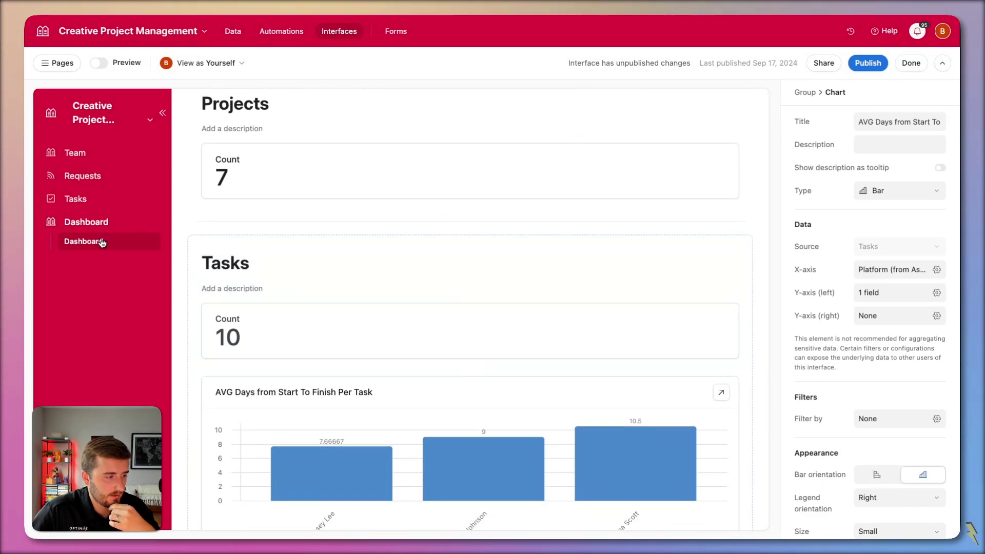
{"action": "left_click", "coordinate": [72, 72]}
{"action": "double_click", "coordinate": [115, 239]}
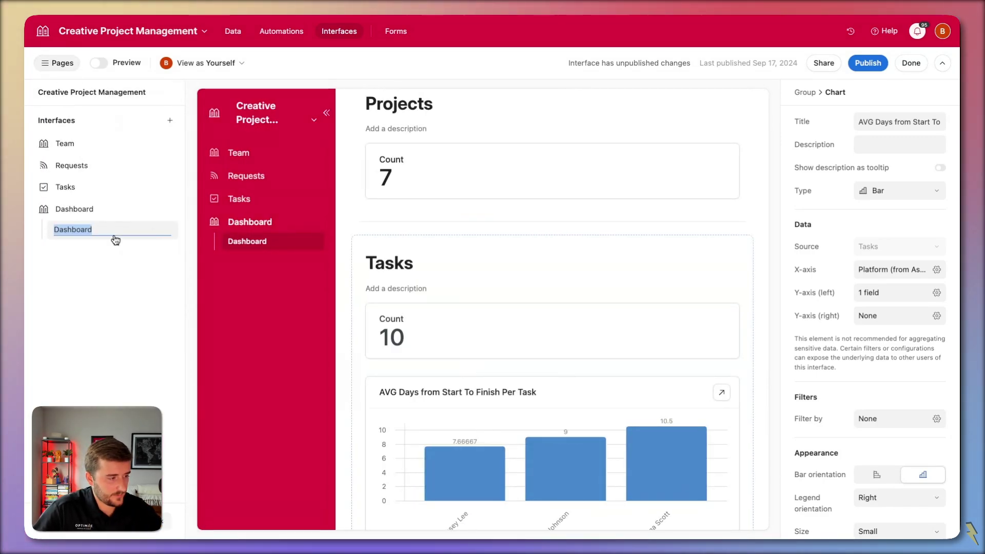
{"action": "type", "text": "Perfor"}
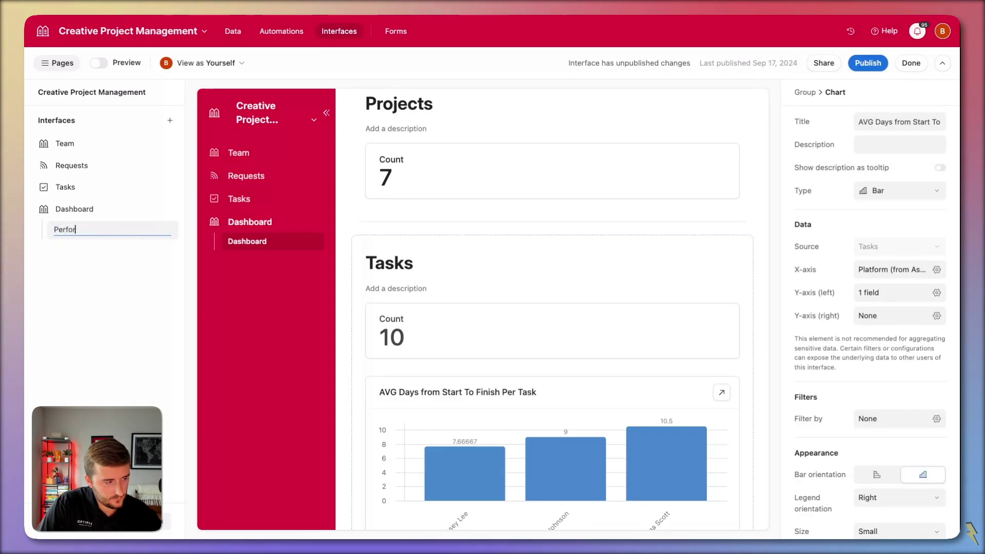
{"action": "type", "text": "mance"}
{"action": "key", "text": "Return"}
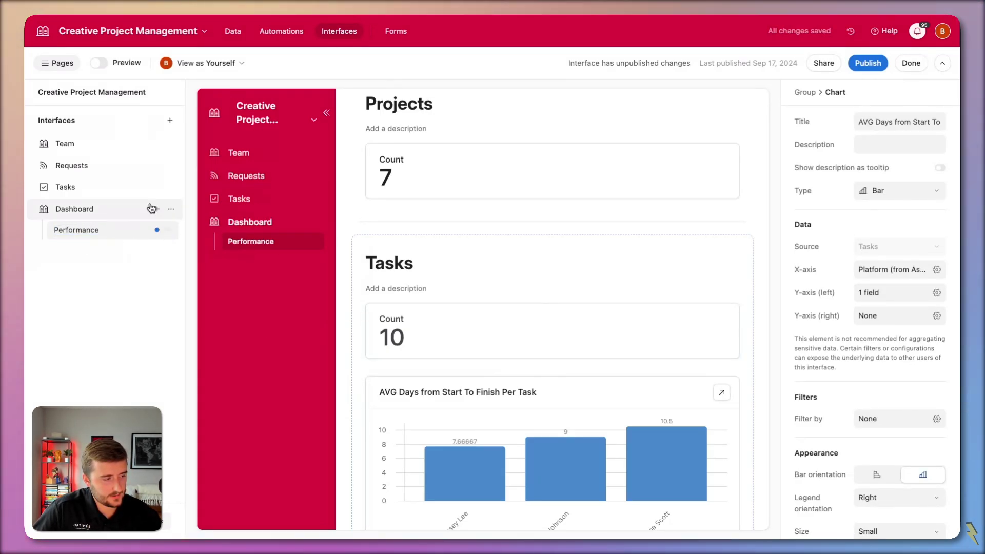
Add a new dashboard-layout page connected to the Projects table.
{"action": "left_click", "coordinate": [154, 210]}
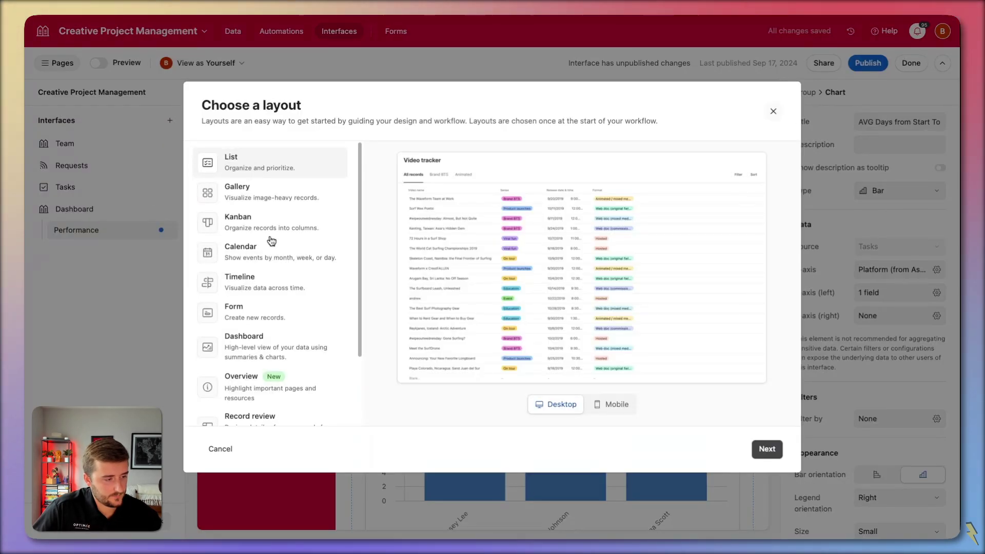
{"action": "left_click", "coordinate": [282, 352]}
{"action": "left_click", "coordinate": [768, 449]}
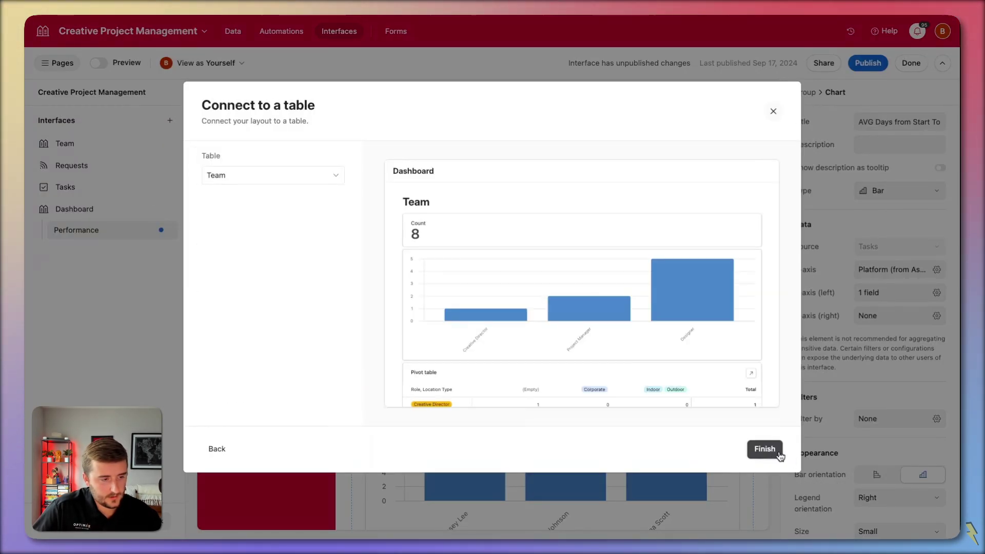
{"action": "left_click", "coordinate": [293, 177]}
{"action": "left_click", "coordinate": [285, 243]}
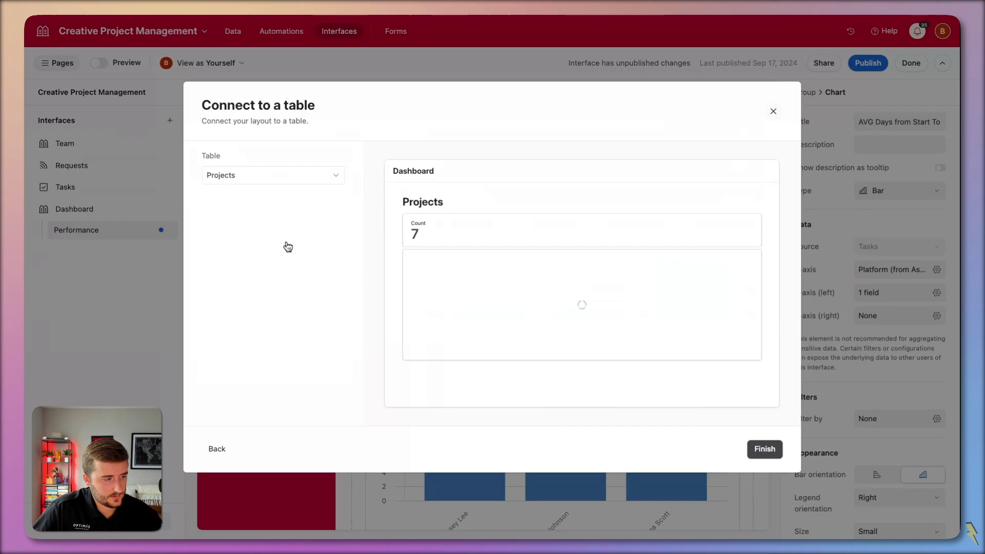
{"action": "left_click", "coordinate": [765, 450]}
Name the new page Workload and title its section Project Managers.
{"action": "double_click", "coordinate": [83, 254]}
{"action": "type", "text": "Work"}
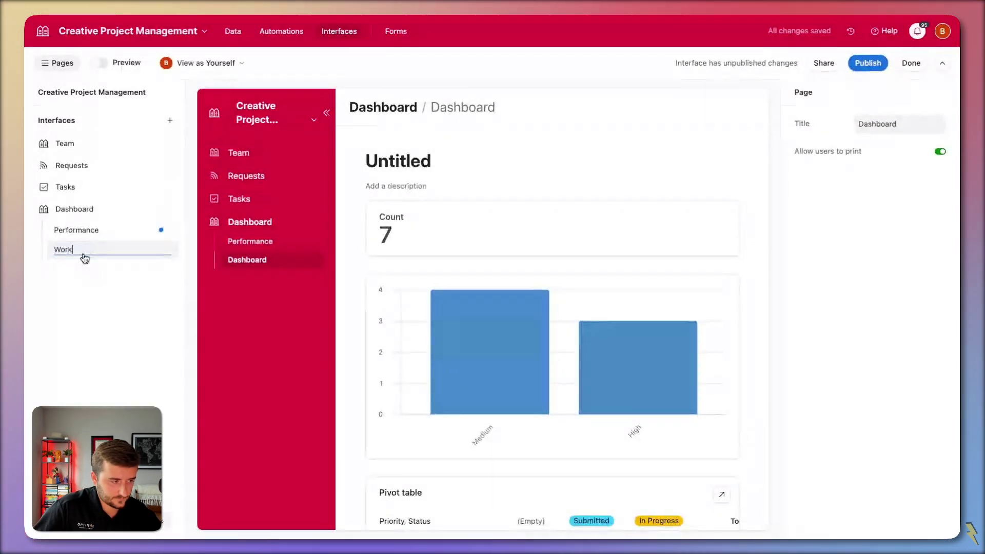
{"action": "type", "text": "load"}
{"action": "key", "text": "Return"}
{"action": "left_click", "coordinate": [479, 159]}
{"action": "type", "text": "Proje"}
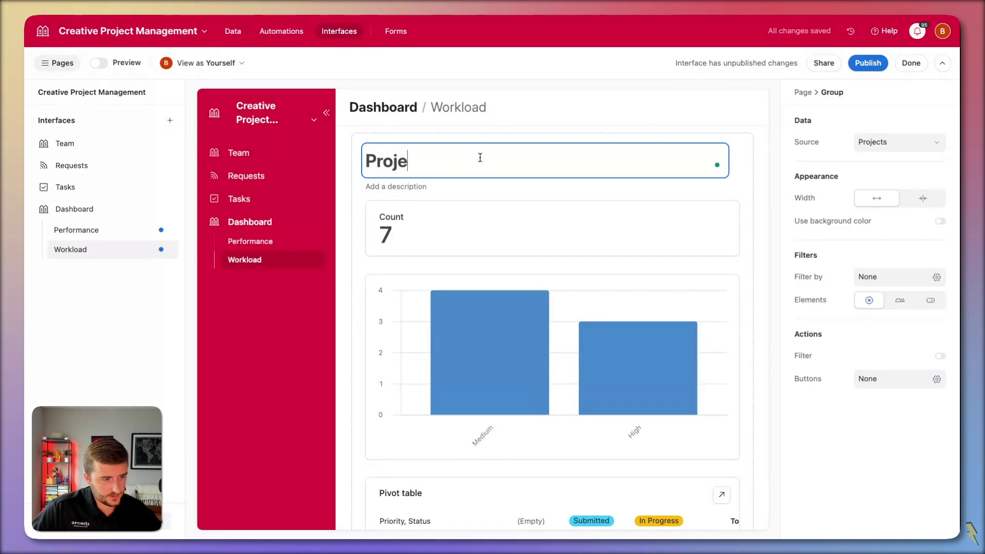
{"action": "type", "text": "ct managers"}
{"action": "left_click", "coordinate": [443, 160]}
{"action": "key", "text": "BackSpace"}
{"action": "type", "text": "M"}
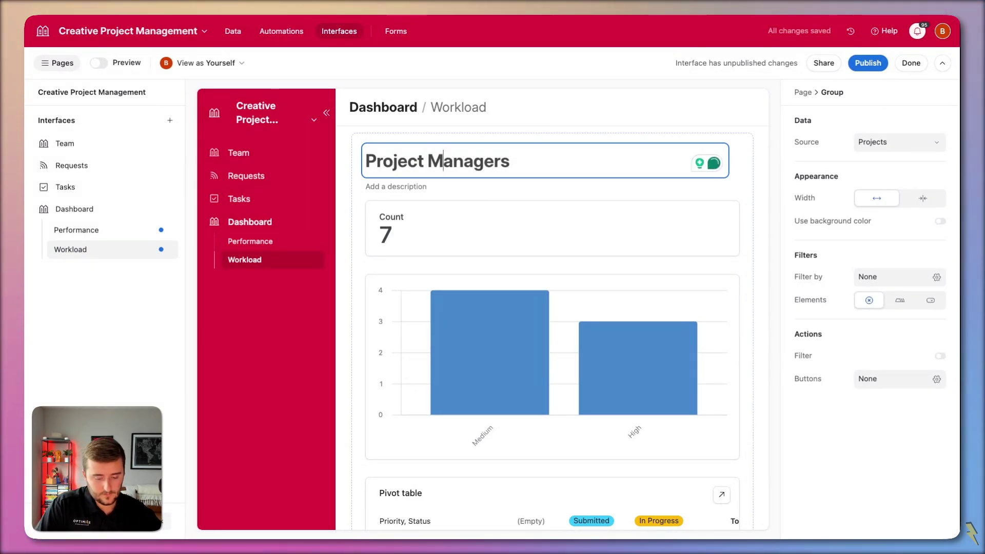
Delete the Count element and set the bar chart's X-axis to Assigned PM.
{"action": "left_click", "coordinate": [614, 234]}
{"action": "key", "text": "Delete"}
{"action": "left_click", "coordinate": [553, 235]}
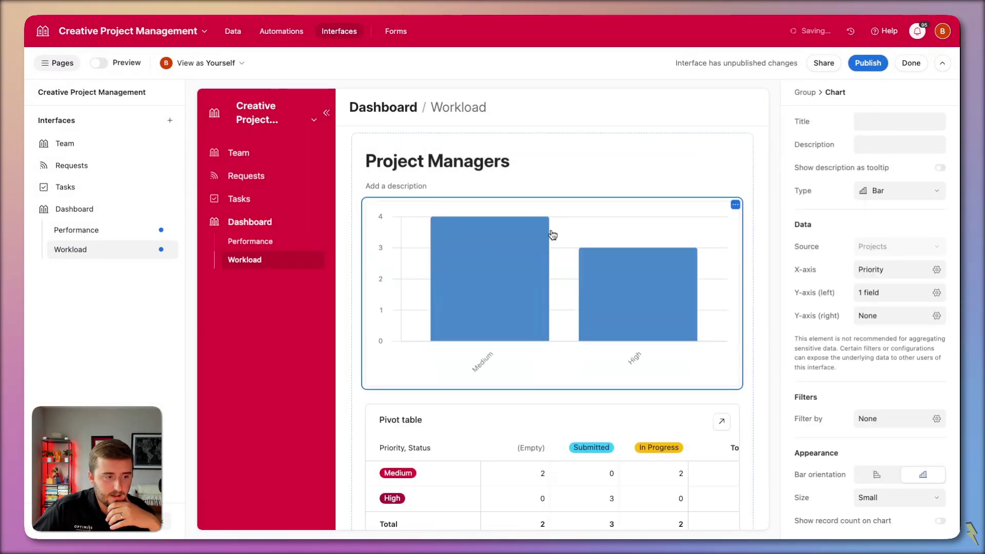
{"action": "left_click", "coordinate": [903, 270]}
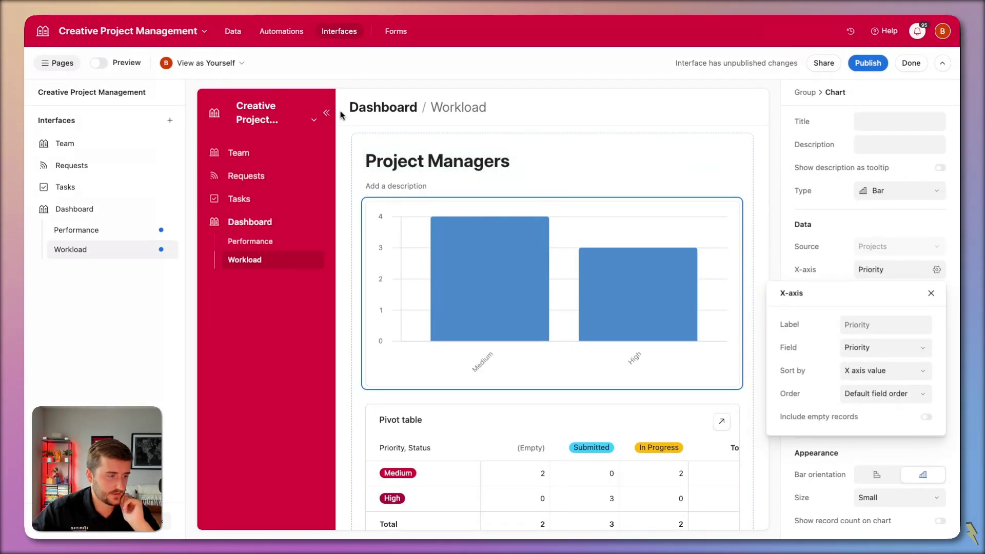
{"action": "left_click", "coordinate": [69, 70]}
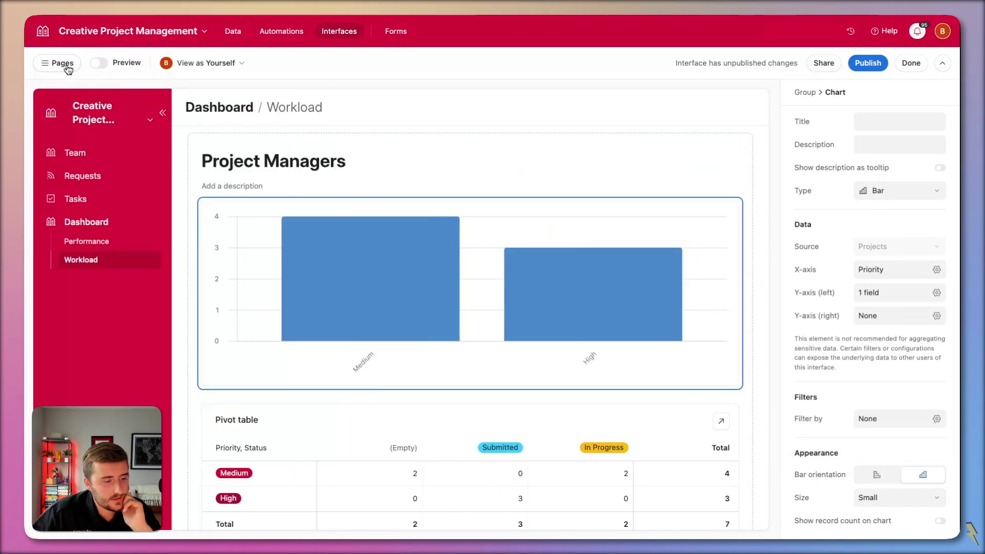
{"action": "left_click", "coordinate": [890, 269]}
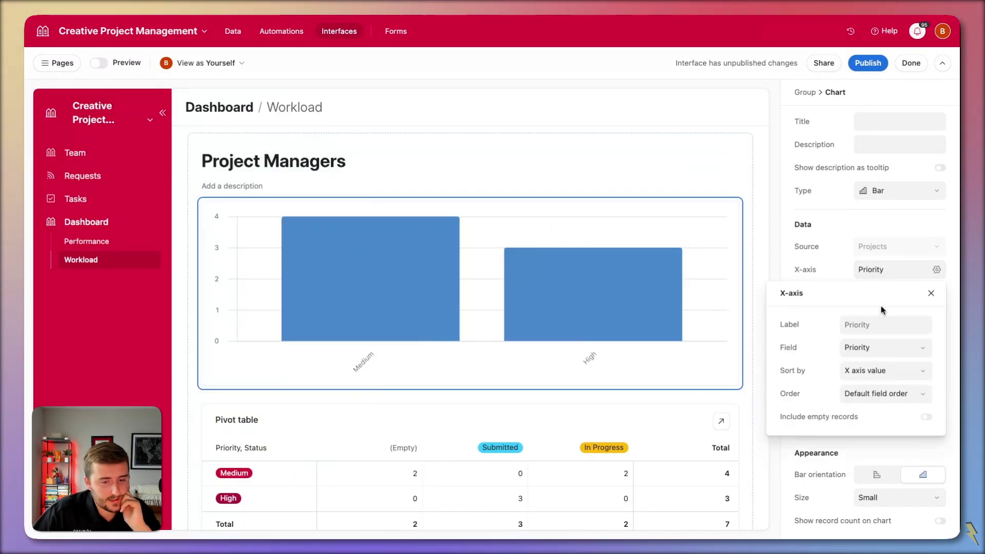
{"action": "left_click", "coordinate": [867, 351]}
{"action": "scroll", "coordinate": [874, 467], "scroll_direction": "down", "scroll_amount": 2}
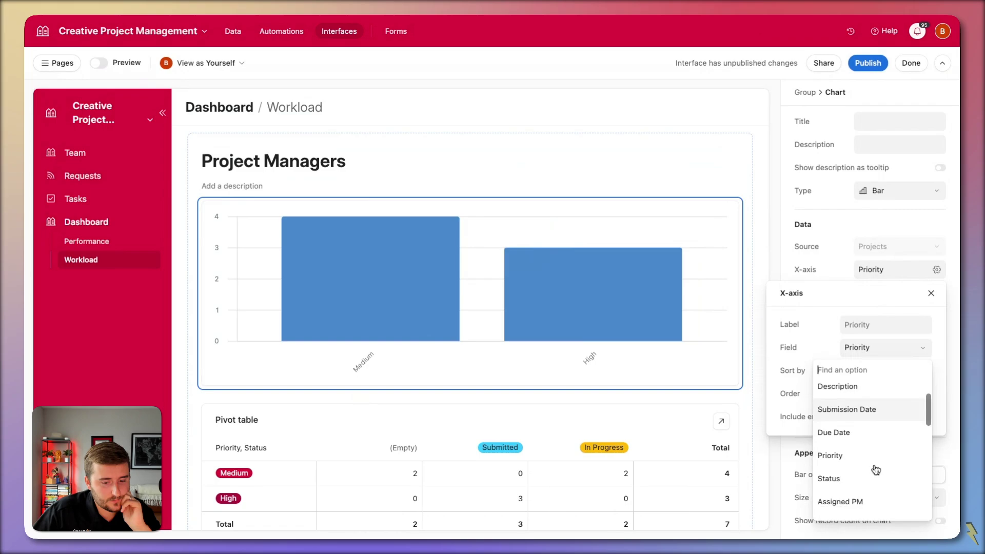
{"action": "scroll", "coordinate": [875, 469], "scroll_direction": "down", "scroll_amount": 3}
{"action": "left_click", "coordinate": [862, 427]}
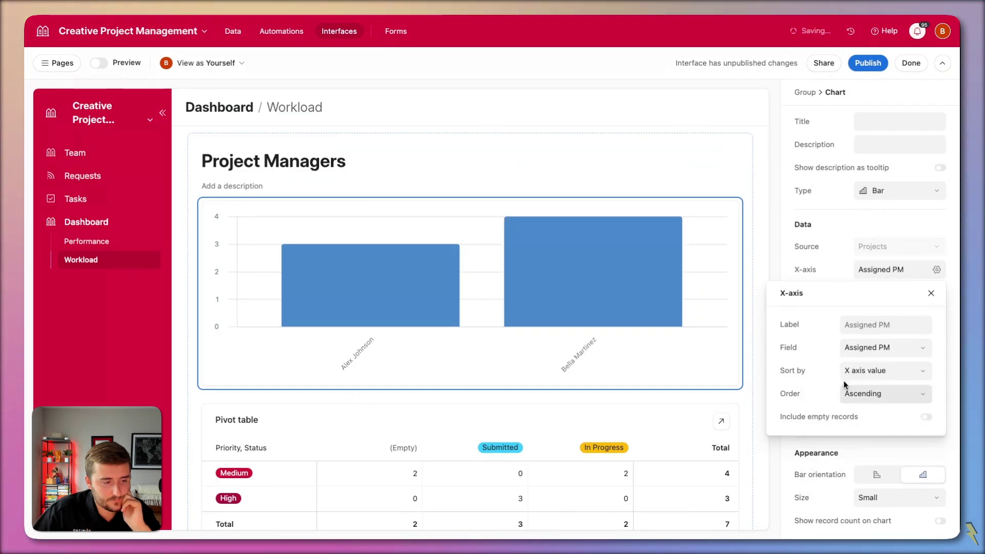
{"action": "left_click", "coordinate": [478, 368]}
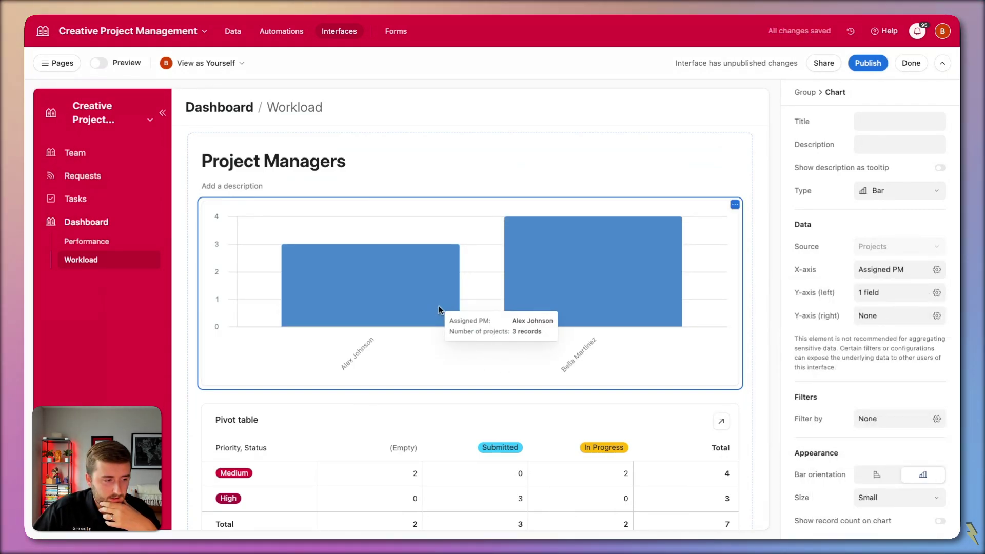
Check the chart's filter settings, leaving them empty.
{"action": "scroll", "coordinate": [899, 409], "scroll_direction": "down", "scroll_amount": 1}
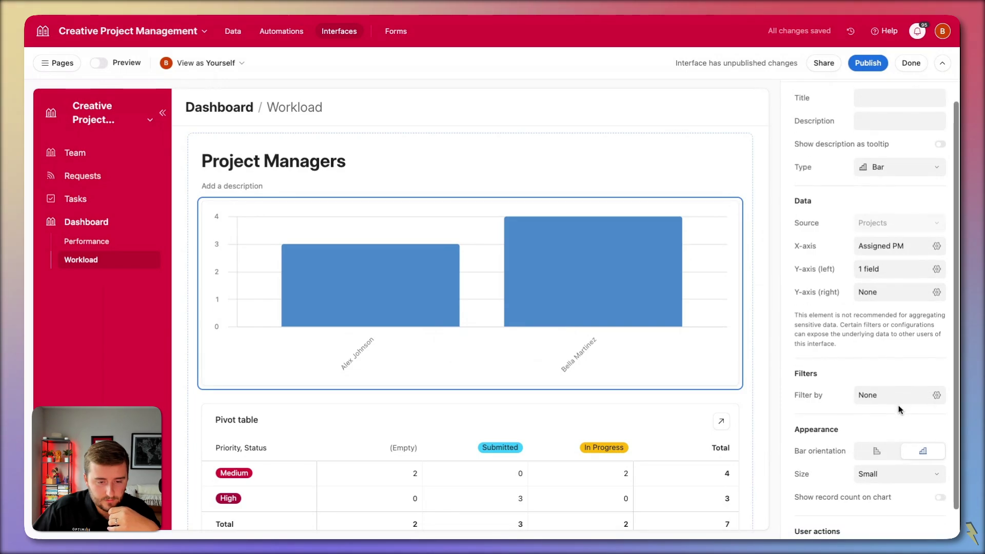
{"action": "left_click", "coordinate": [899, 409]}
{"action": "left_click", "coordinate": [840, 334]}
{"action": "scroll", "coordinate": [828, 250], "scroll_direction": "up", "scroll_amount": 1}
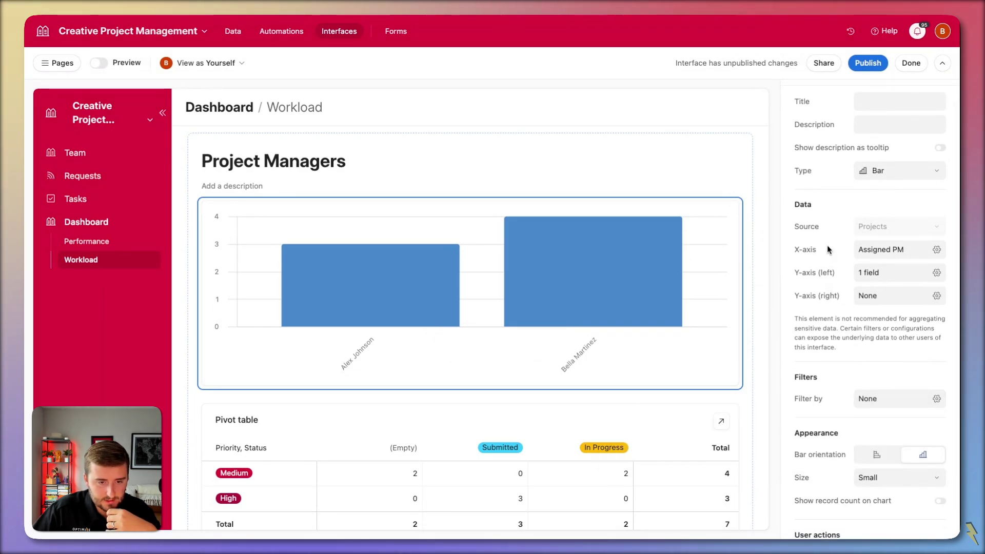
In Requests Overview, move Status under Line of Business and show the Project Title field.
{"action": "left_click", "coordinate": [87, 177]}
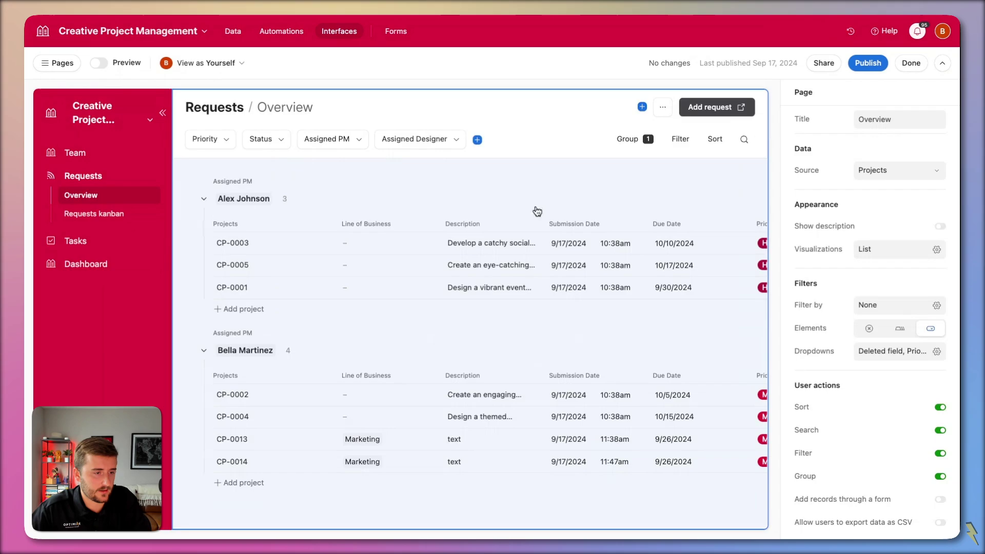
{"action": "left_click", "coordinate": [536, 211]}
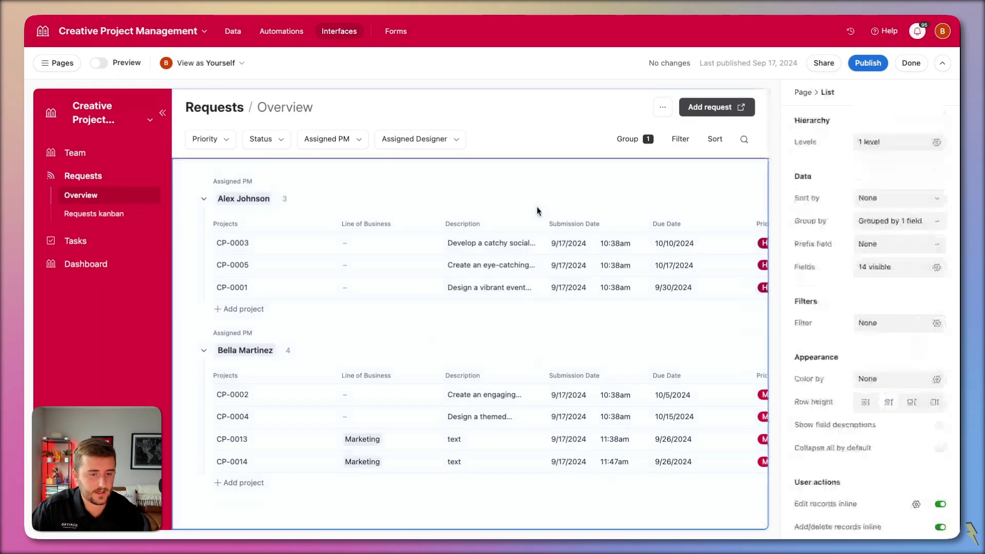
{"action": "left_click", "coordinate": [918, 277]}
{"action": "left_click_drag", "start_coordinate": [783, 436], "coordinate": [795, 391]}
{"action": "scroll", "coordinate": [832, 451], "scroll_direction": "down", "scroll_amount": 10}
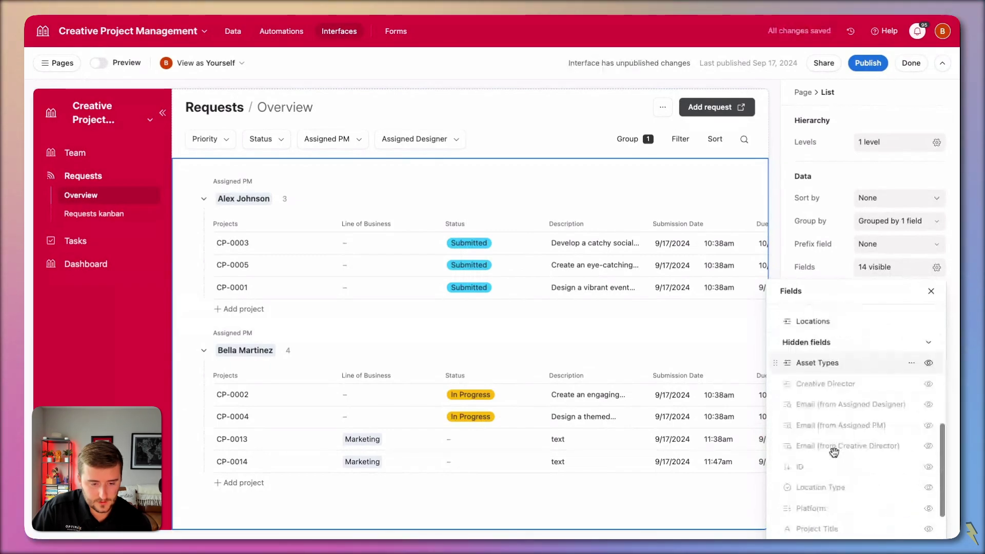
{"action": "left_click", "coordinate": [929, 470]}
{"action": "scroll", "coordinate": [853, 415], "scroll_direction": "up", "scroll_amount": 5}
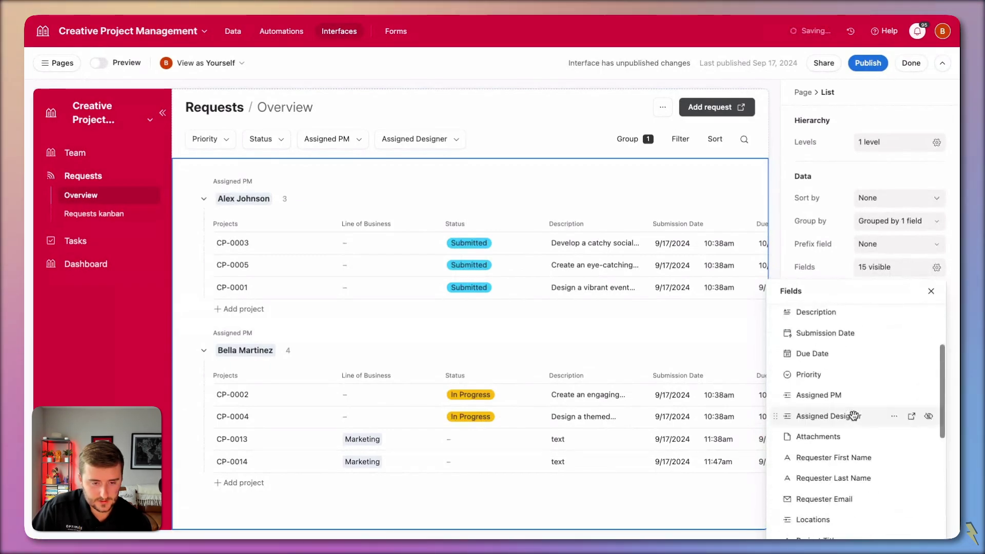
{"action": "scroll", "coordinate": [816, 493], "scroll_direction": "down", "scroll_amount": 2}
{"action": "left_click_drag", "start_coordinate": [784, 495], "coordinate": [785, 367]}
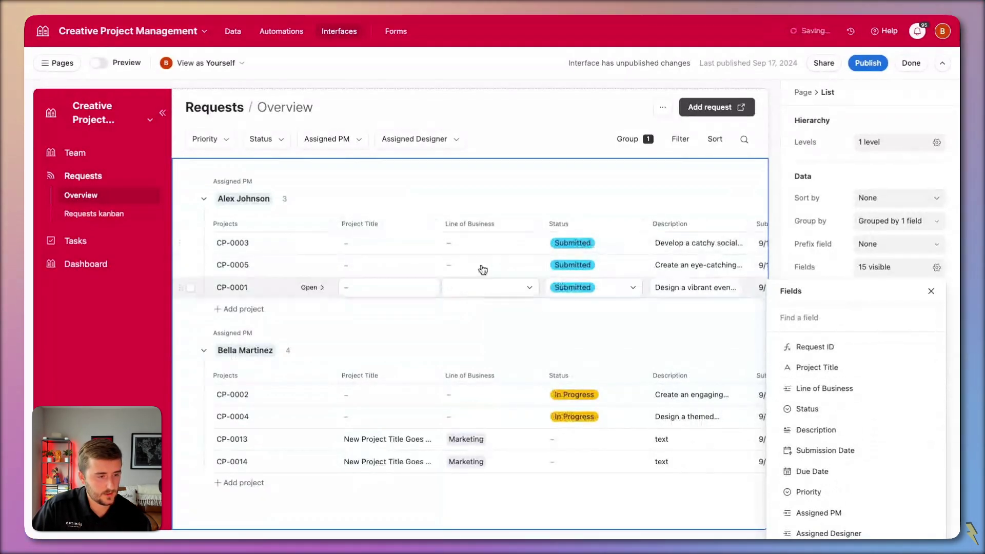
{"action": "left_click", "coordinate": [623, 403]}
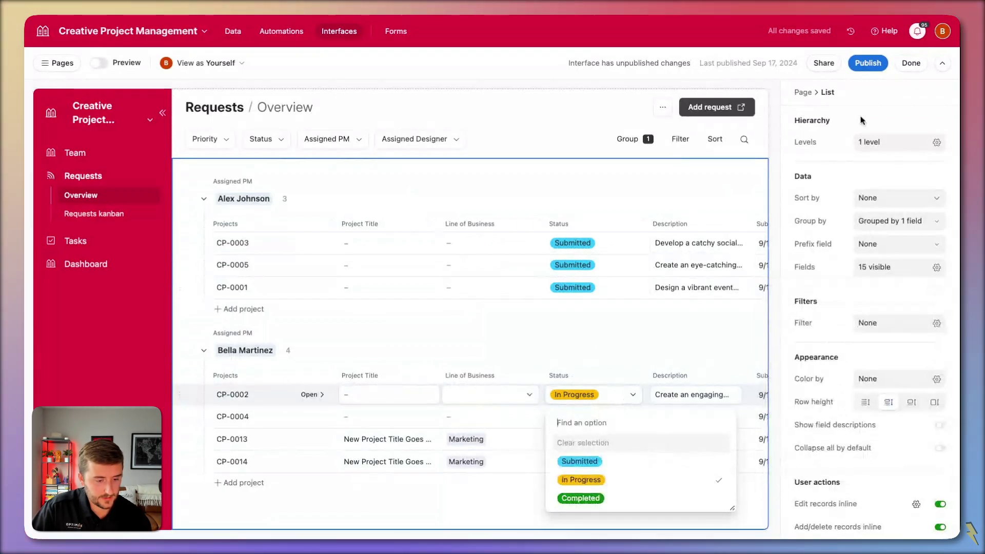
Publish the interface changes and go to the Workload dashboard page.
{"action": "left_click", "coordinate": [868, 63]}
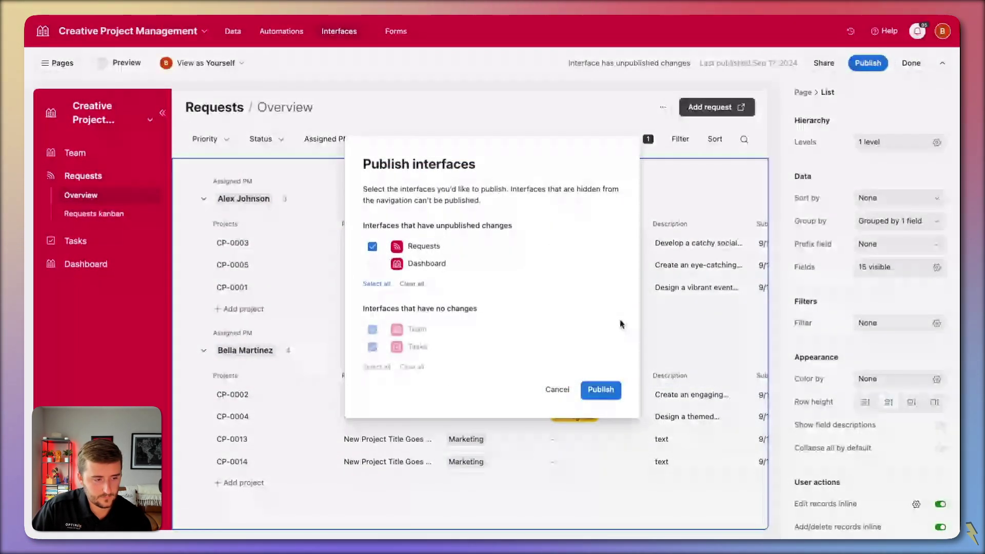
{"action": "left_click", "coordinate": [612, 391]}
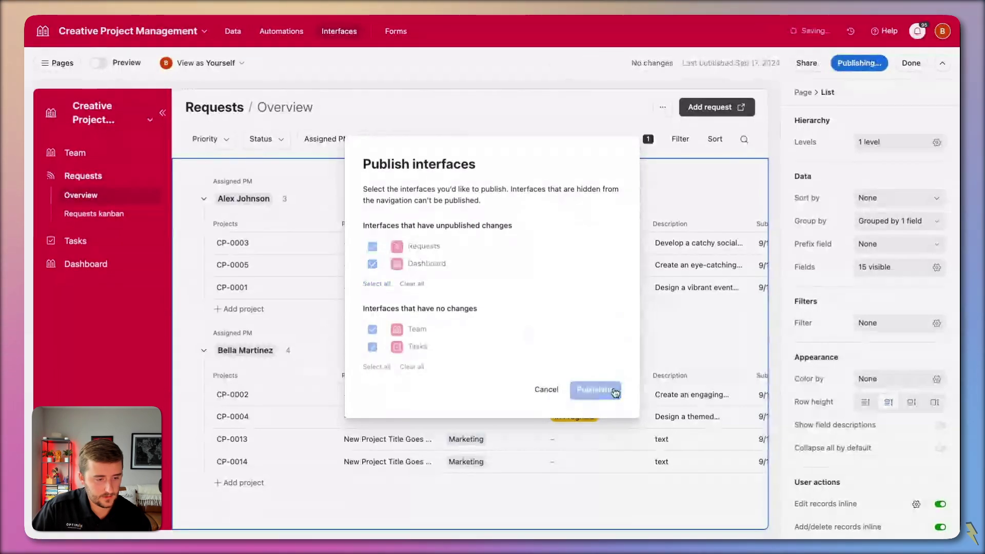
{"action": "left_click", "coordinate": [76, 190]}
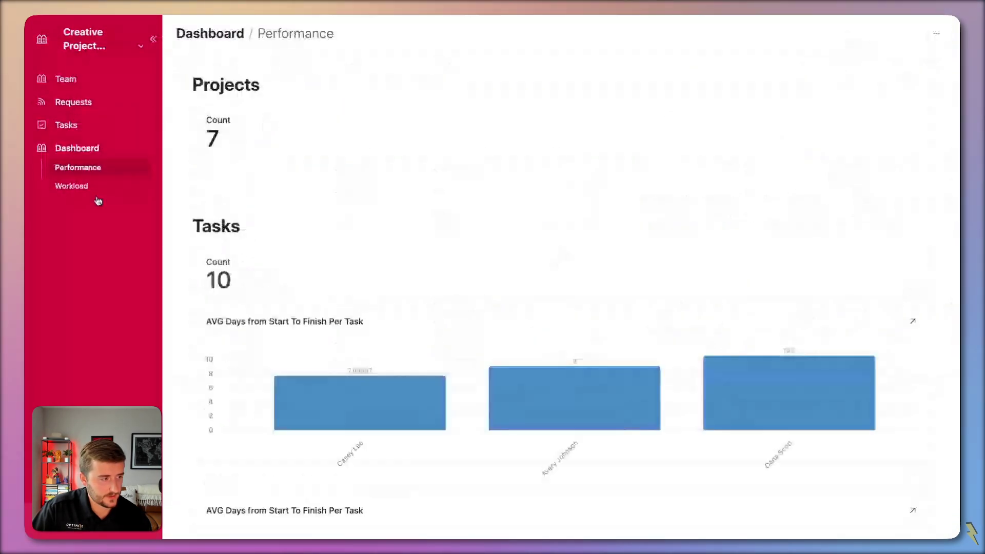
{"action": "left_click", "coordinate": [77, 186]}
Switch the interface into editing mode and select the Project Managers chart.
{"action": "left_click", "coordinate": [77, 41]}
{"action": "left_click", "coordinate": [100, 80]}
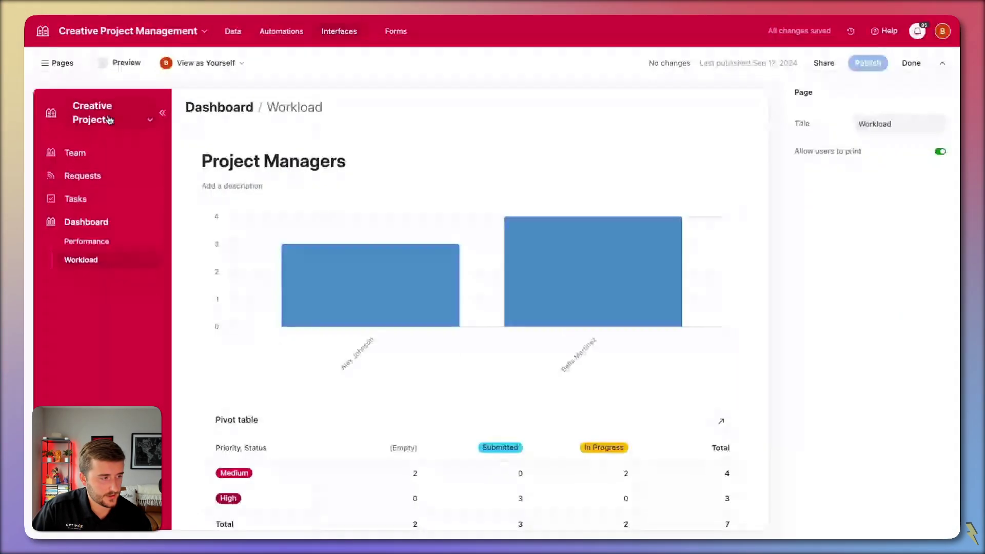
{"action": "left_click", "coordinate": [702, 324]}
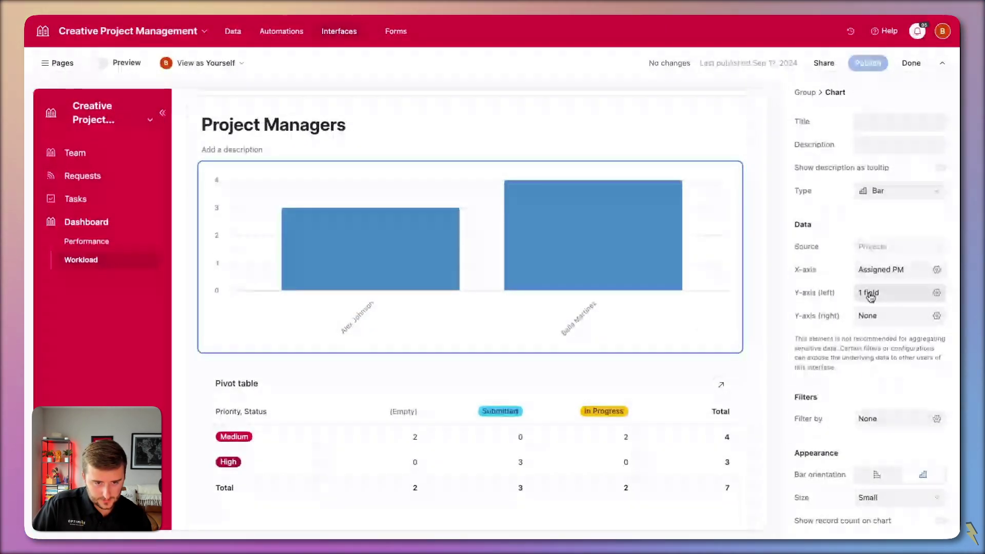
{"action": "left_click", "coordinate": [872, 270]}
{"action": "left_click", "coordinate": [872, 295]}
Set the chart's left Y-axis to count Status and group bars by Status.
{"action": "left_click", "coordinate": [874, 295]}
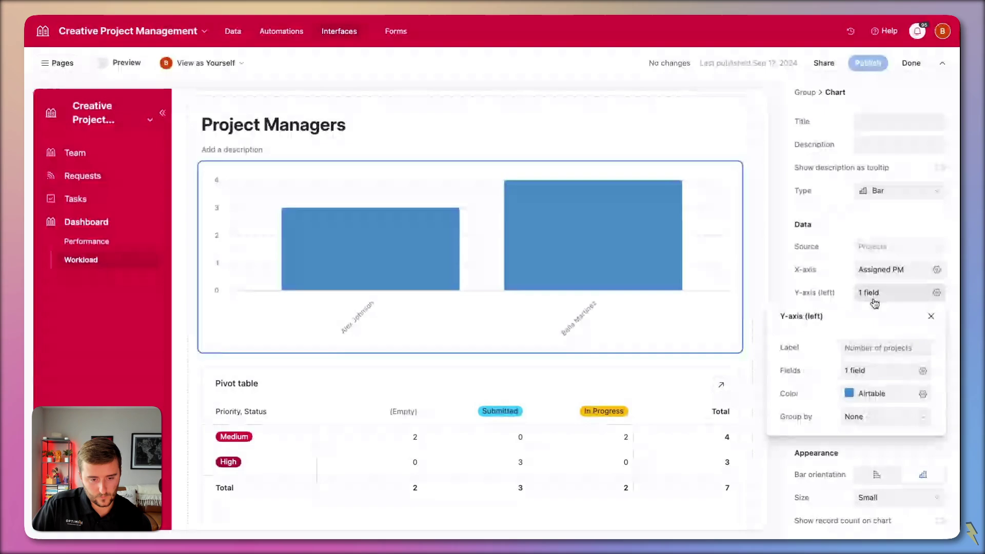
{"action": "left_click", "coordinate": [867, 370]}
{"action": "left_click", "coordinate": [782, 434]}
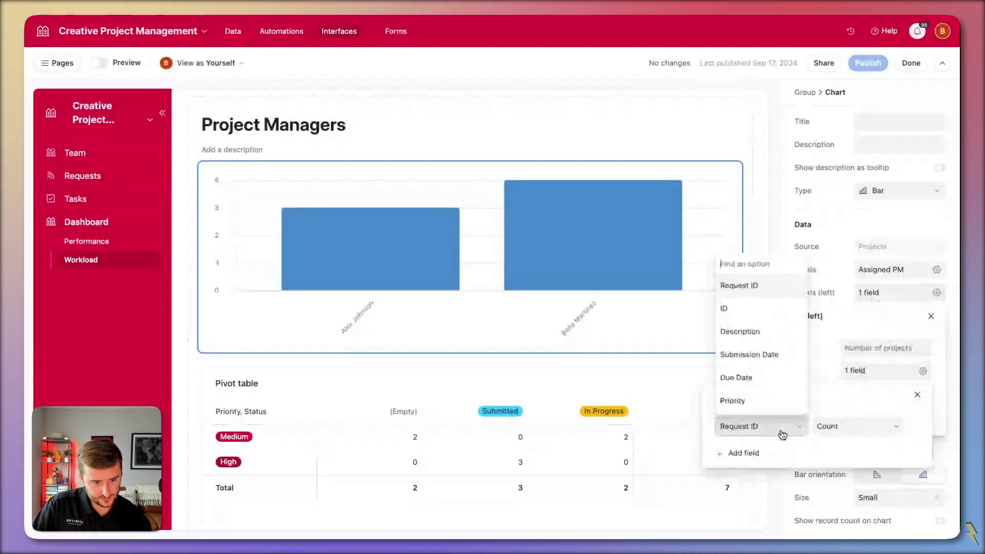
{"action": "type", "text": "stat"}
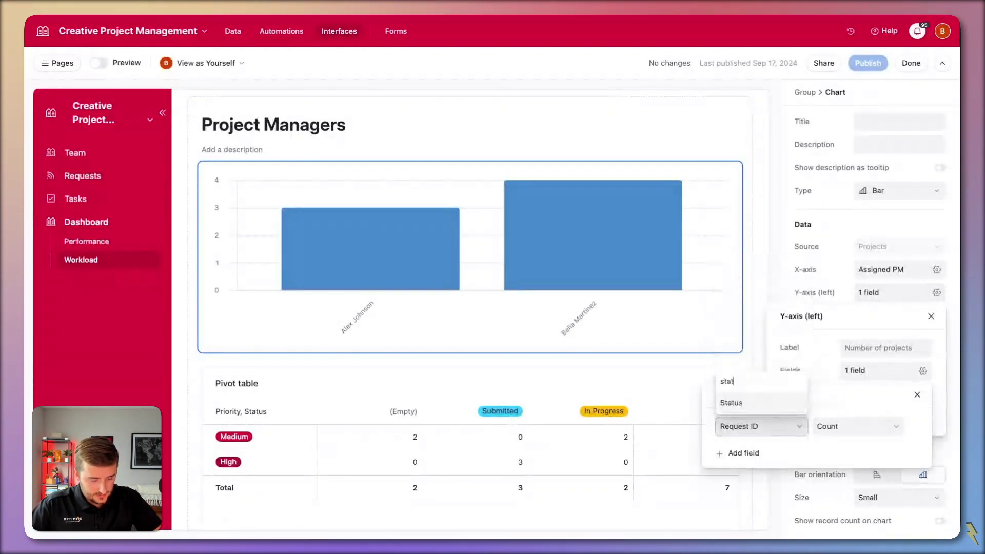
{"action": "key", "text": "Return"}
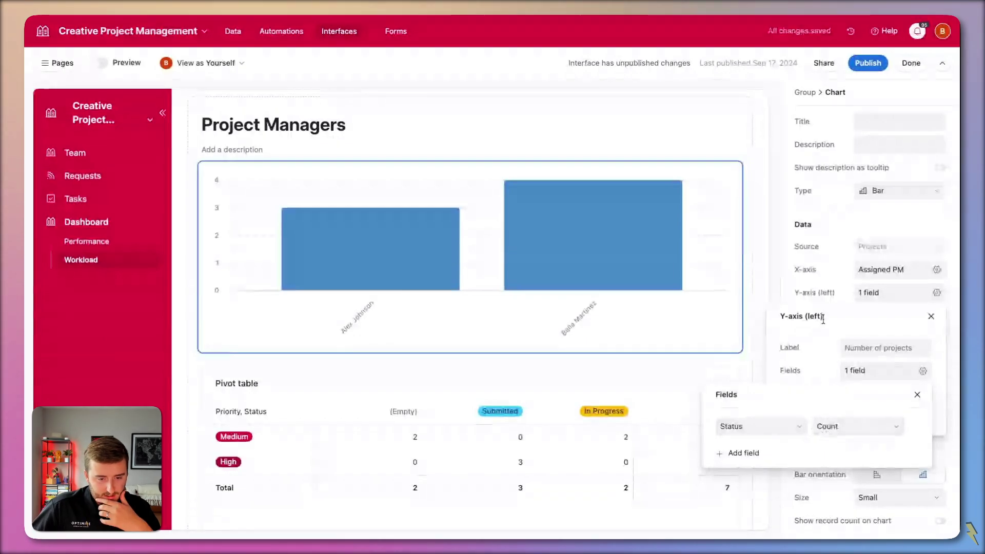
{"action": "left_click", "coordinate": [824, 338]}
{"action": "left_click", "coordinate": [867, 416]}
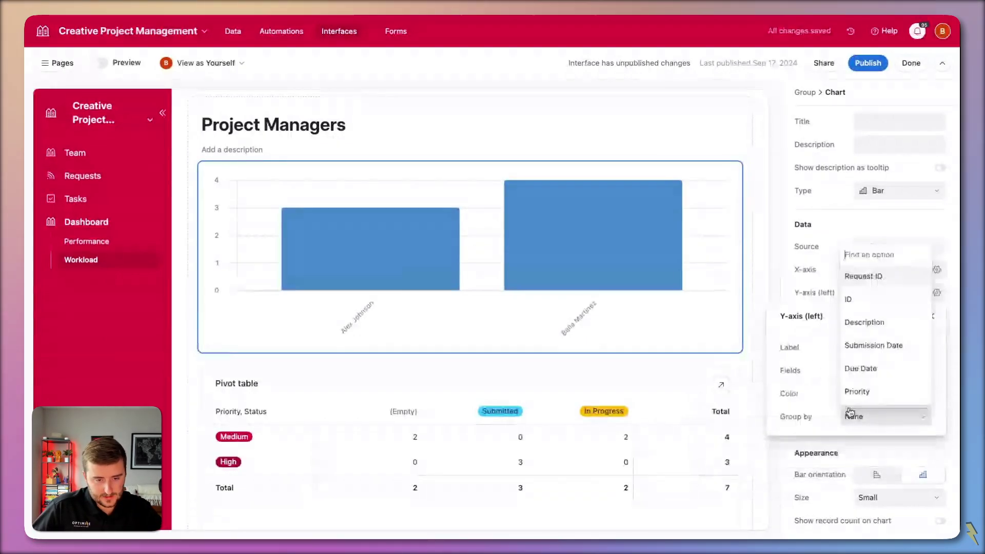
{"action": "left_click", "coordinate": [862, 406]}
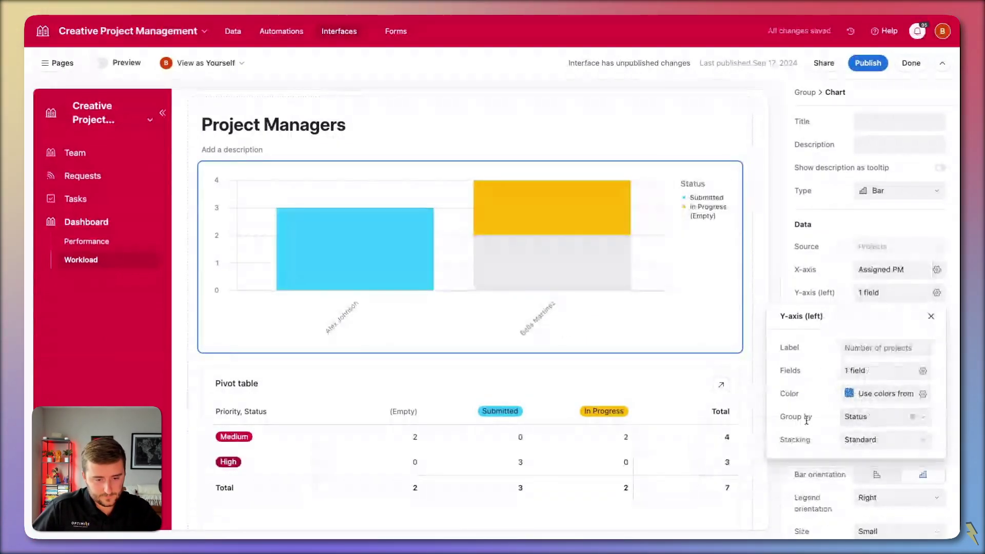
{"action": "left_click", "coordinate": [819, 473]}
In Requests Overview, set CP-0013 to Completed and CP-0014 to In Progress.
{"action": "left_click", "coordinate": [82, 176]}
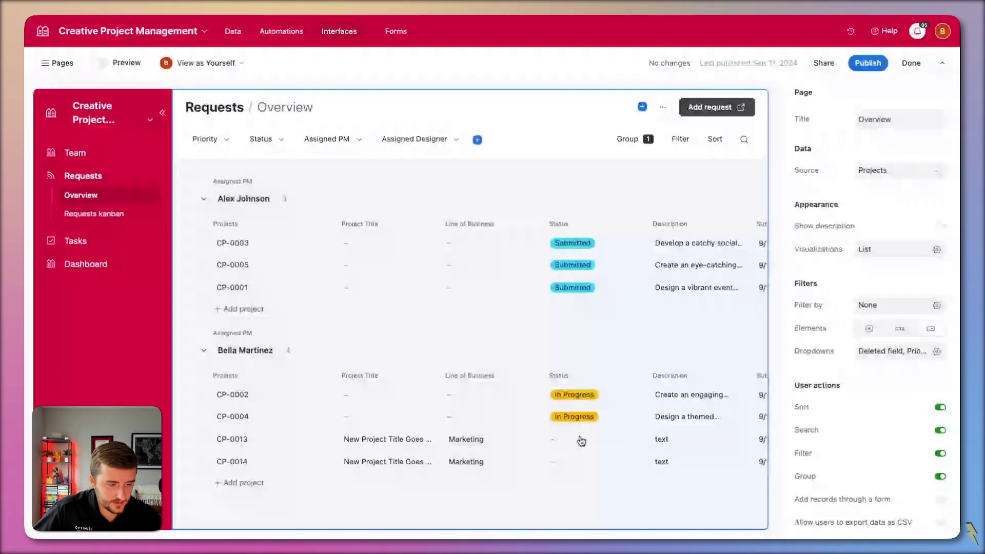
{"action": "left_click", "coordinate": [581, 442]}
{"action": "left_click", "coordinate": [581, 410]}
{"action": "left_click", "coordinate": [590, 462]}
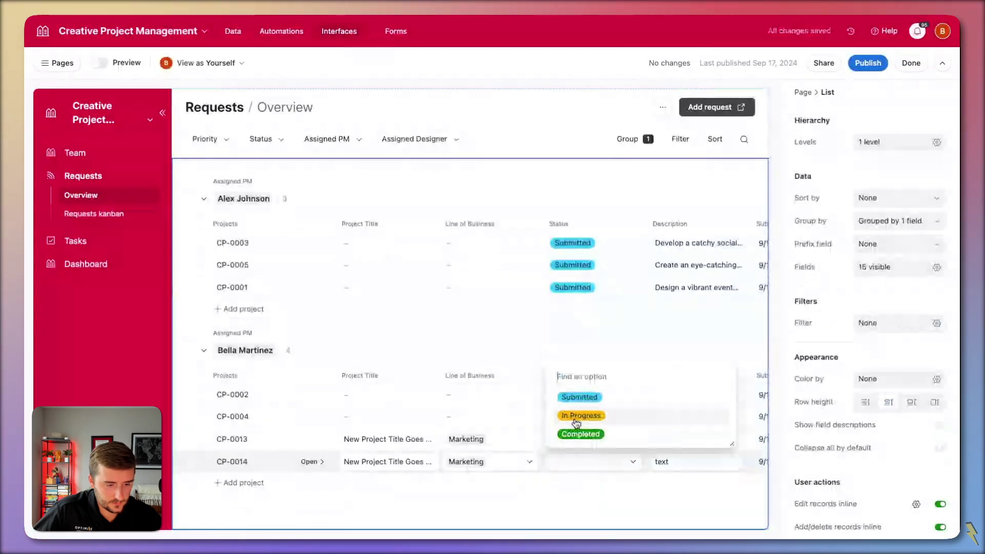
{"action": "left_click", "coordinate": [580, 416]}
{"action": "left_click", "coordinate": [91, 262]}
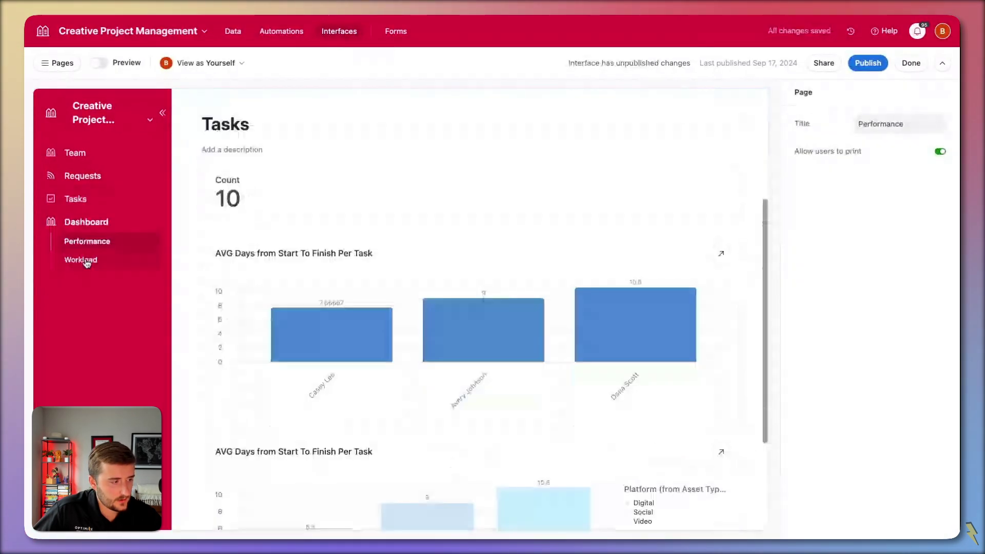
On the Workload page, add a chart filter: Status is any of Submitted, In Progress.
{"action": "left_click", "coordinate": [82, 260]}
{"action": "left_click", "coordinate": [780, 425]}
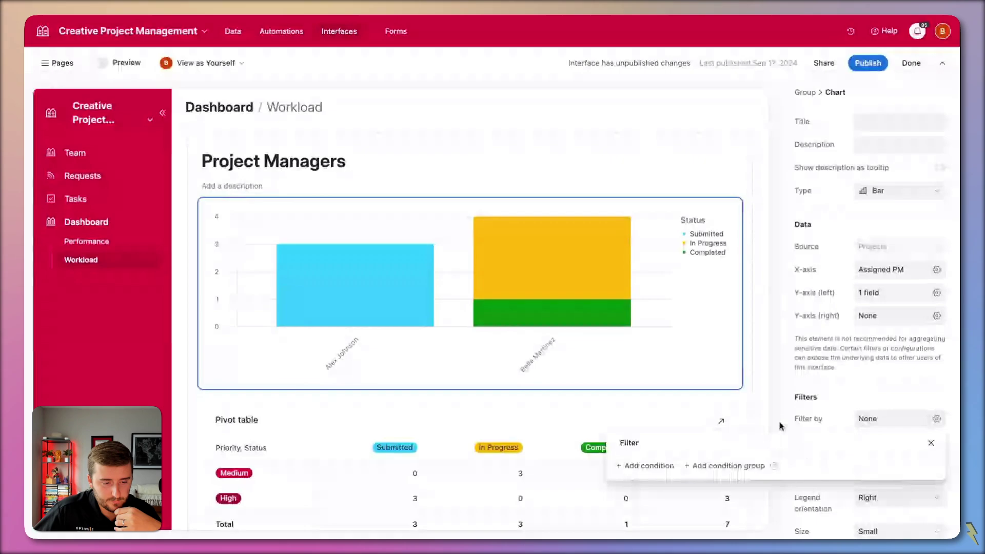
{"action": "left_click", "coordinate": [660, 466]}
{"action": "left_click", "coordinate": [671, 476]}
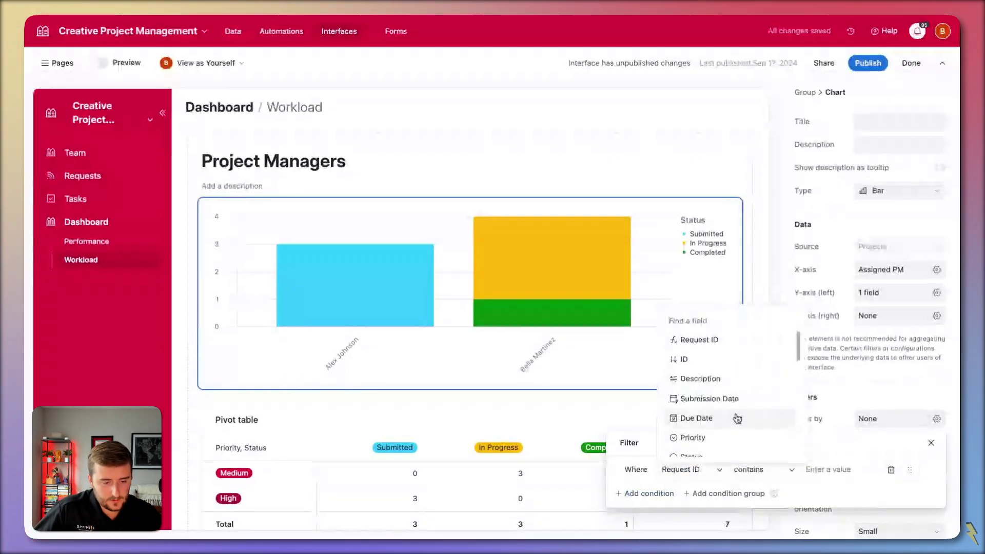
{"action": "scroll", "coordinate": [738, 418], "scroll_direction": "down", "scroll_amount": 1}
{"action": "left_click", "coordinate": [717, 438]}
{"action": "left_click", "coordinate": [728, 471]}
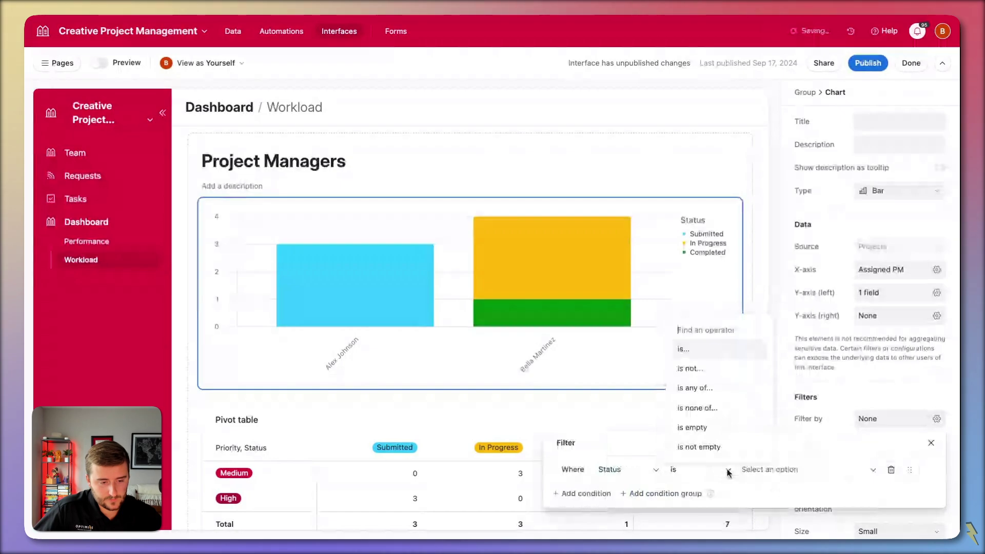
{"action": "left_click", "coordinate": [694, 388]}
{"action": "left_click", "coordinate": [770, 469]}
{"action": "left_click", "coordinate": [785, 402]}
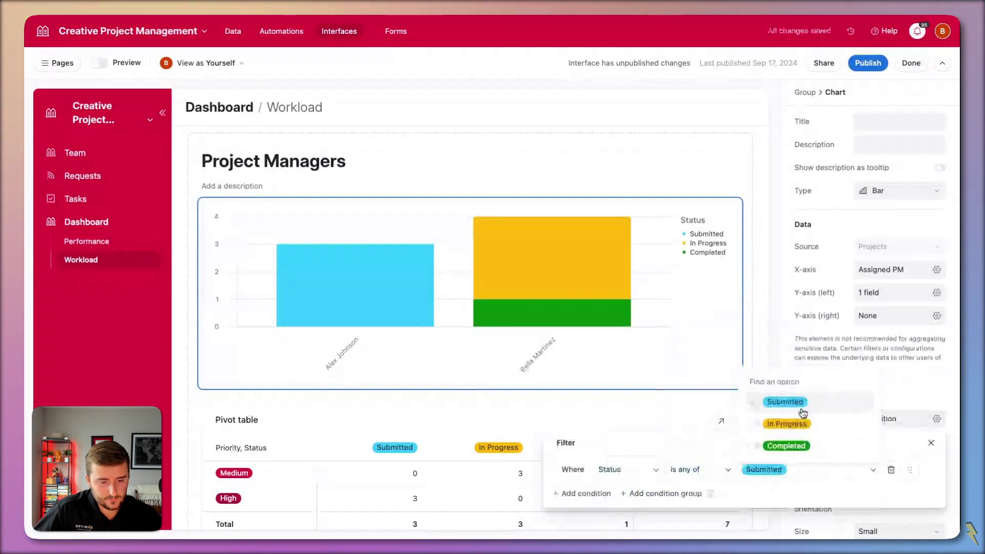
{"action": "left_click", "coordinate": [804, 425]}
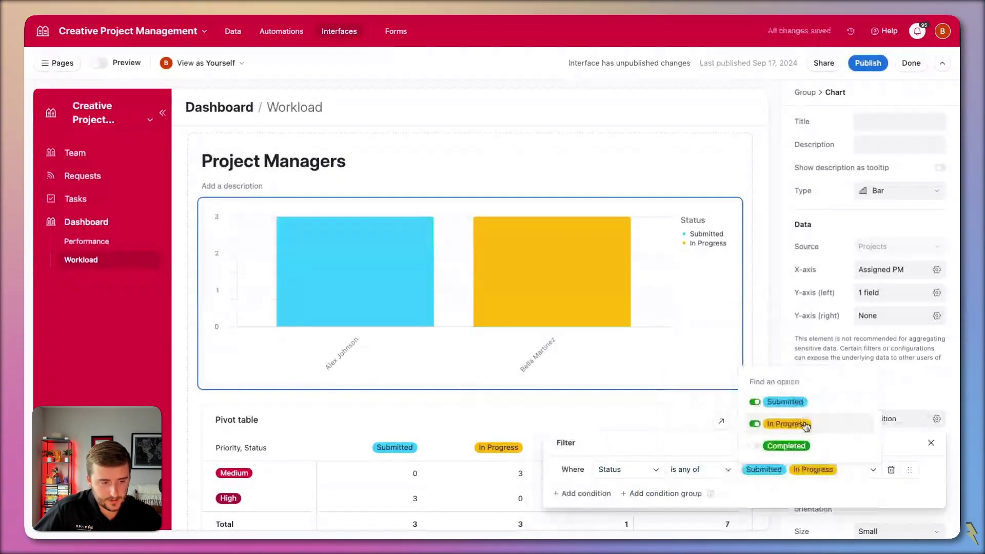
Change the filter condition to Status is none of Completed.
{"action": "left_click", "coordinate": [687, 469]}
{"action": "left_click", "coordinate": [694, 405]}
{"action": "left_click", "coordinate": [770, 470]}
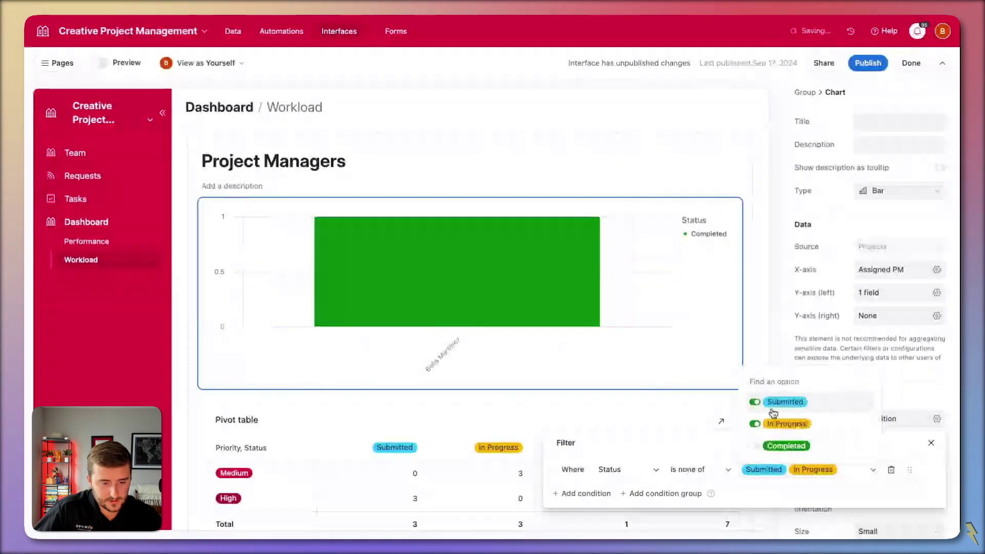
{"action": "left_click", "coordinate": [785, 402]}
{"action": "left_click", "coordinate": [786, 424]}
{"action": "left_click", "coordinate": [787, 446]}
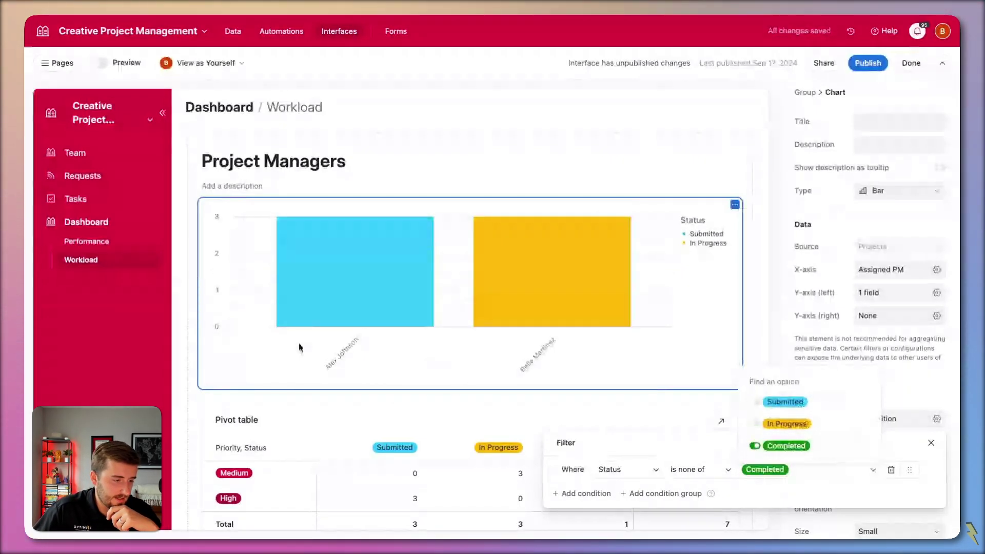
Group the pivot table's rows by Assigned PM.
{"action": "mouse_move", "coordinate": [366, 288]}
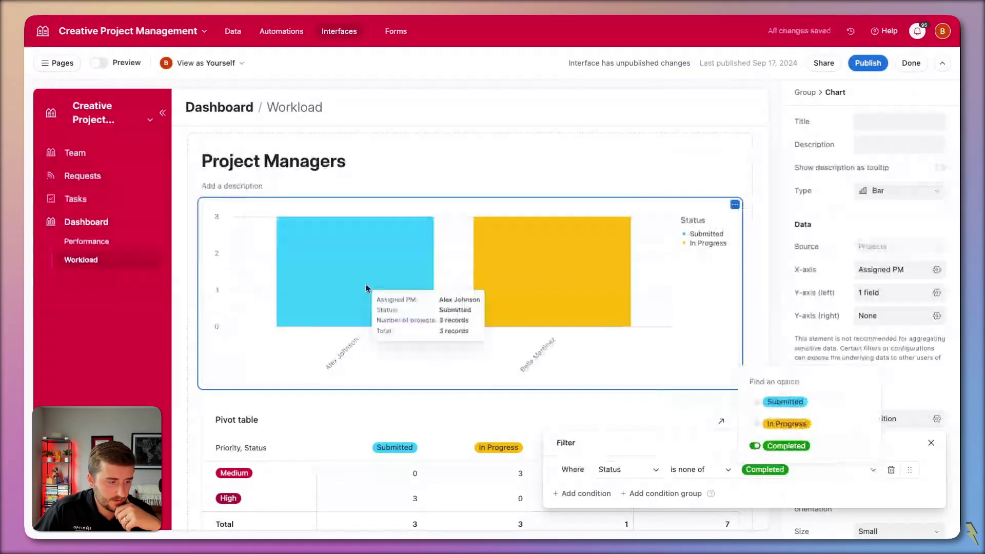
{"action": "scroll", "coordinate": [374, 335], "scroll_direction": "down", "scroll_amount": 2}
{"action": "left_click", "coordinate": [374, 336]}
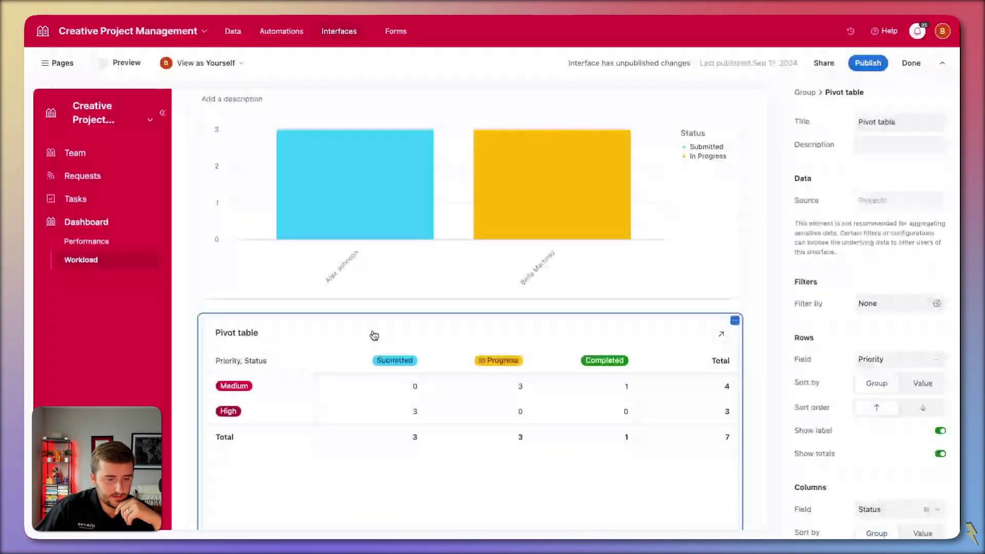
{"action": "scroll", "coordinate": [432, 343], "scroll_direction": "down", "scroll_amount": 2}
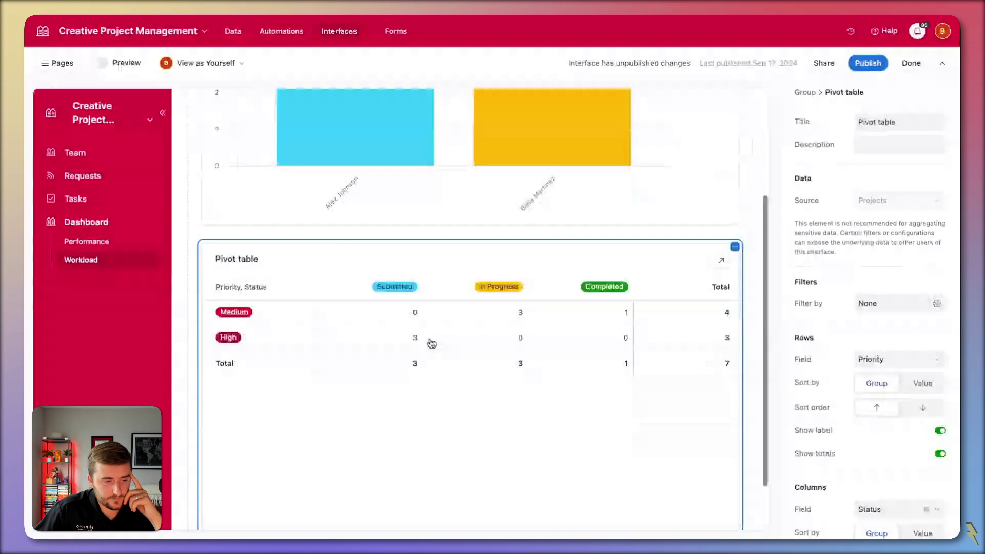
{"action": "scroll", "coordinate": [379, 307], "scroll_direction": "down", "scroll_amount": 1}
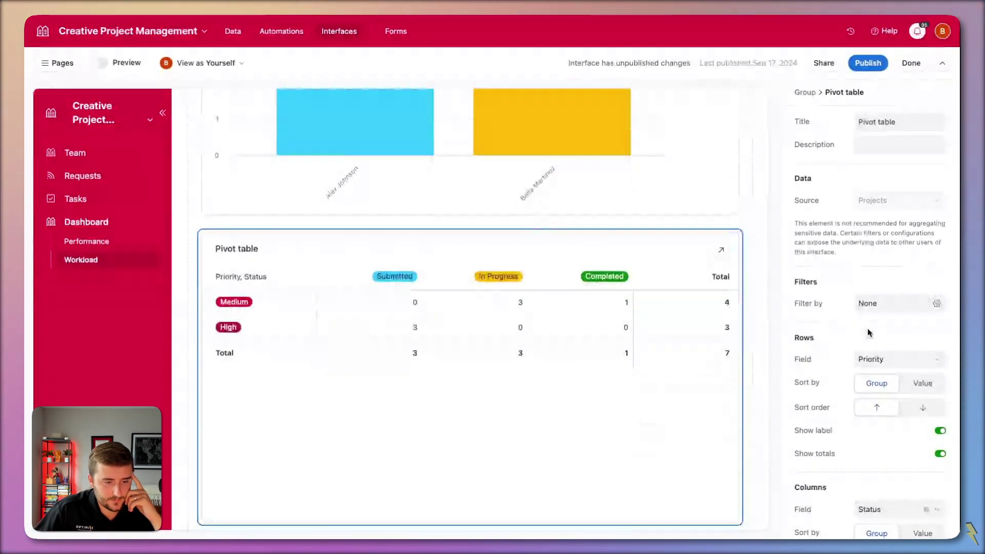
{"action": "left_click", "coordinate": [884, 365]}
{"action": "scroll", "coordinate": [907, 473], "scroll_direction": "down", "scroll_amount": 2}
{"action": "left_click", "coordinate": [906, 472]}
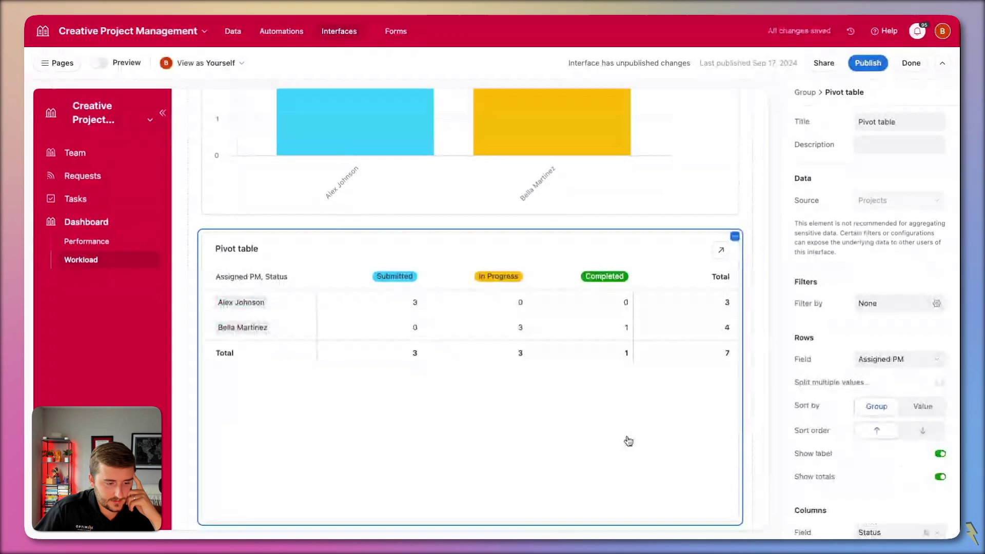
Turn on a background colour for the group containing the pivot table.
{"action": "scroll", "coordinate": [628, 441], "scroll_direction": "down", "scroll_amount": 1}
{"action": "scroll", "coordinate": [836, 491], "scroll_direction": "down", "scroll_amount": 1}
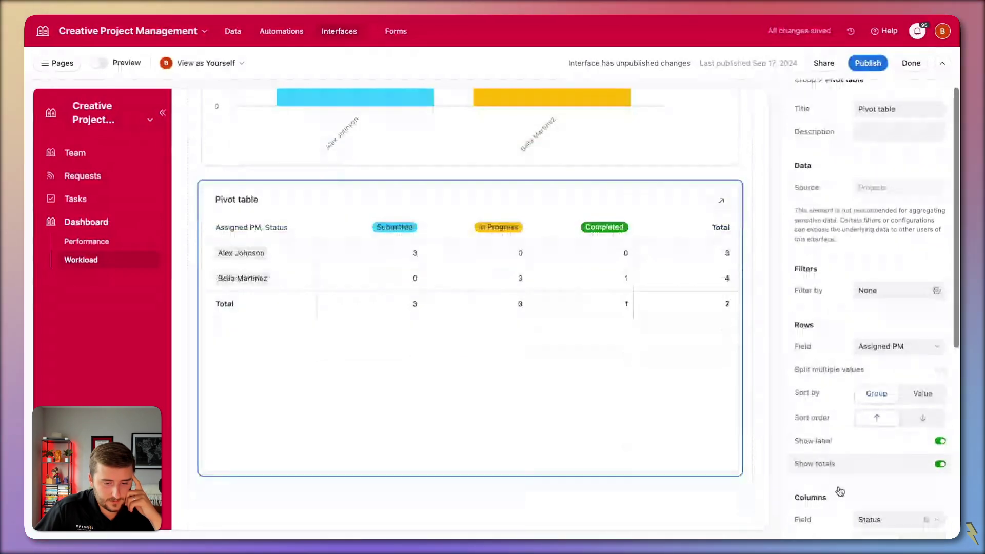
{"action": "scroll", "coordinate": [839, 491], "scroll_direction": "down", "scroll_amount": 5}
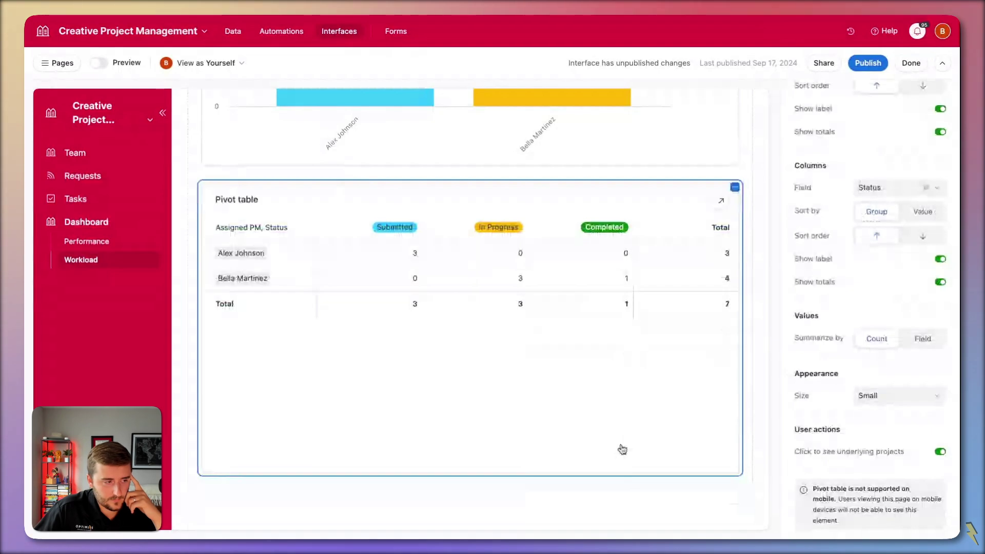
{"action": "scroll", "coordinate": [622, 448], "scroll_direction": "up", "scroll_amount": 4}
{"action": "scroll", "coordinate": [623, 449], "scroll_direction": "down", "scroll_amount": 4}
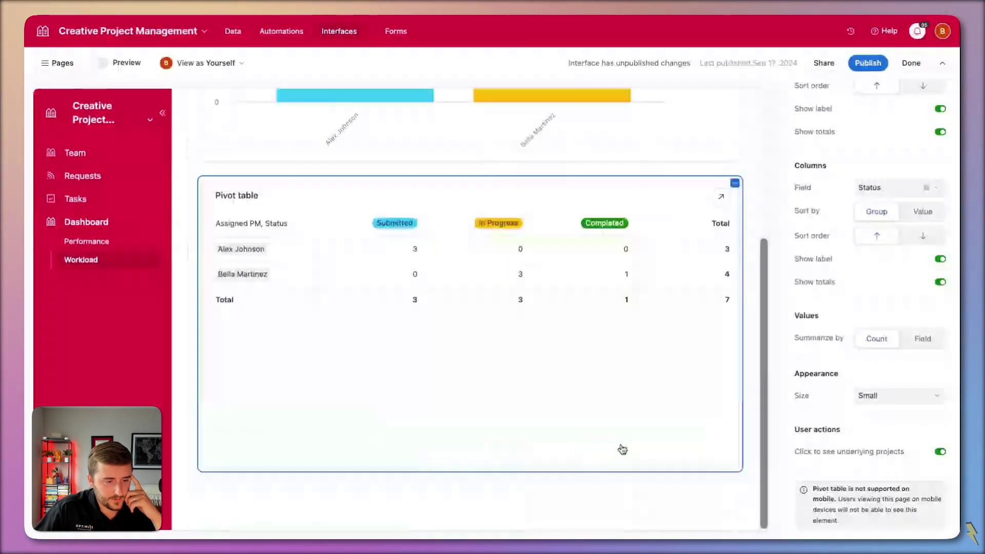
{"action": "left_click", "coordinate": [754, 456]}
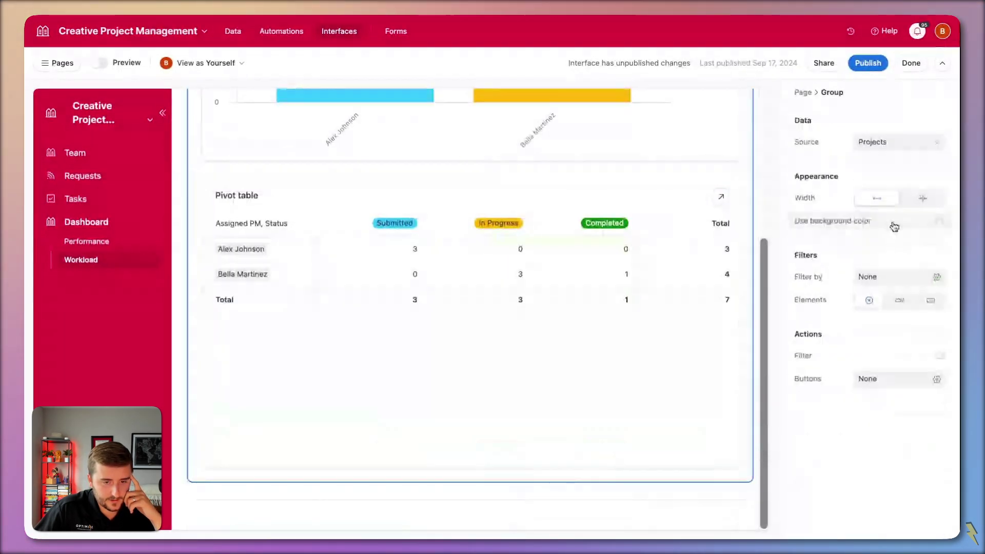
{"action": "left_click", "coordinate": [895, 227]}
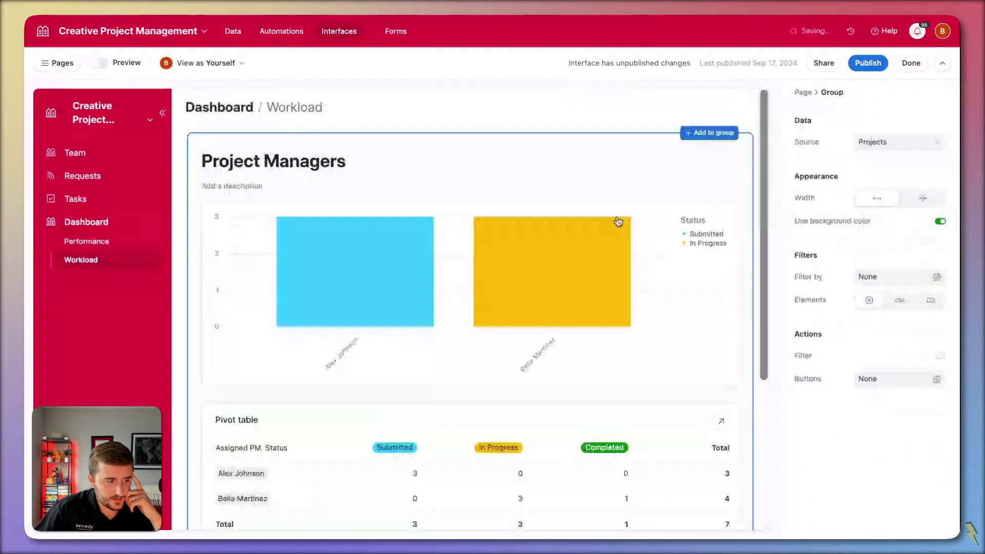
Add a Tasks-based group below Project Managers and title it Designers.
{"action": "scroll", "coordinate": [618, 221], "scroll_direction": "down", "scroll_amount": 5}
{"action": "left_click", "coordinate": [469, 500]}
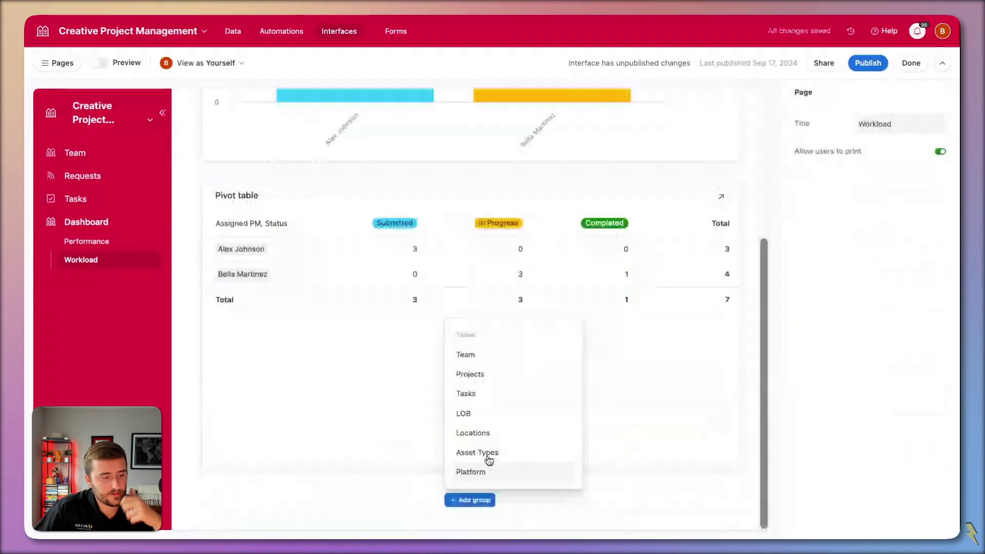
{"action": "left_click", "coordinate": [491, 395]}
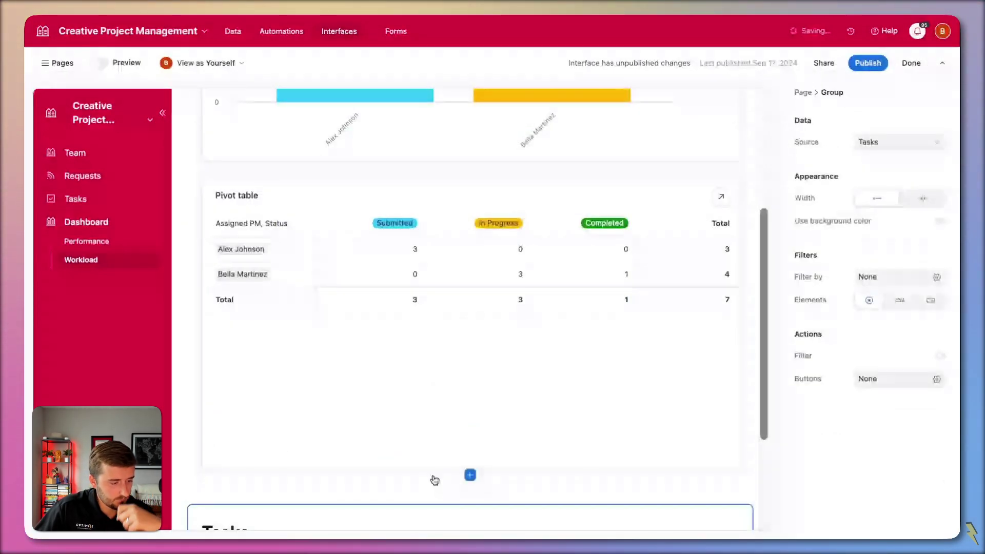
{"action": "scroll", "coordinate": [433, 477], "scroll_direction": "down", "scroll_amount": 3}
{"action": "left_click", "coordinate": [315, 370]}
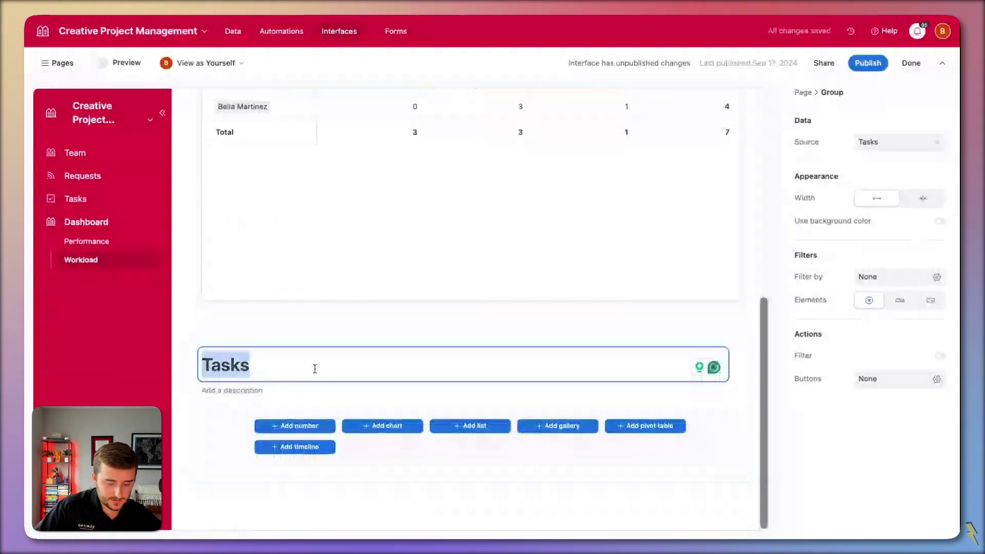
{"action": "type", "text": "Designers"}
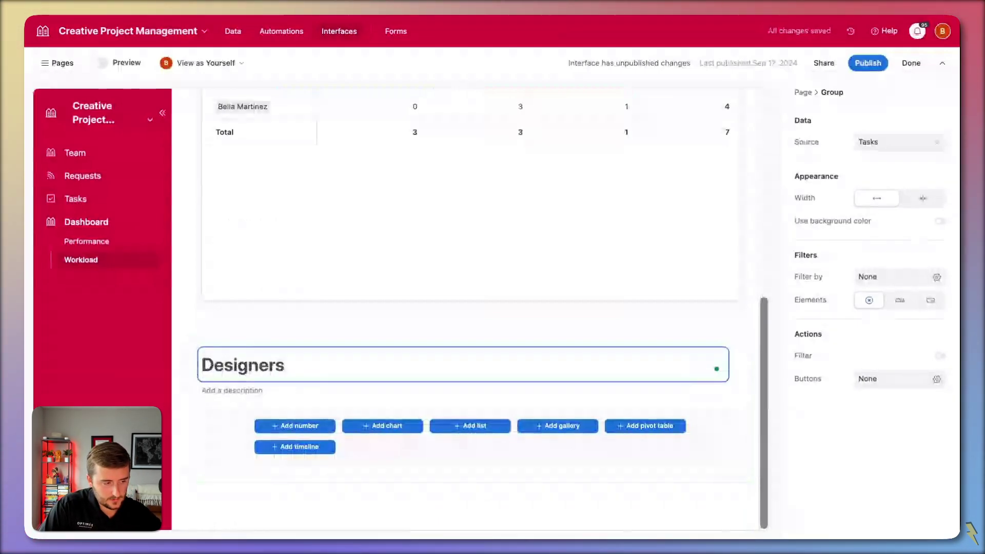
{"action": "key", "text": "Return"}
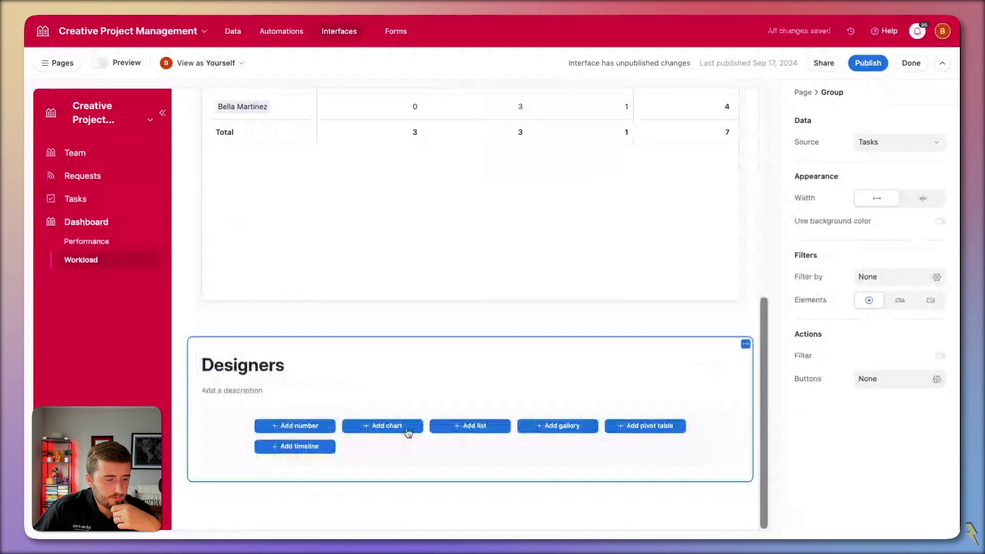
Add a bar chart to the Designers group with DRI on the X-axis.
{"action": "left_click", "coordinate": [402, 429]}
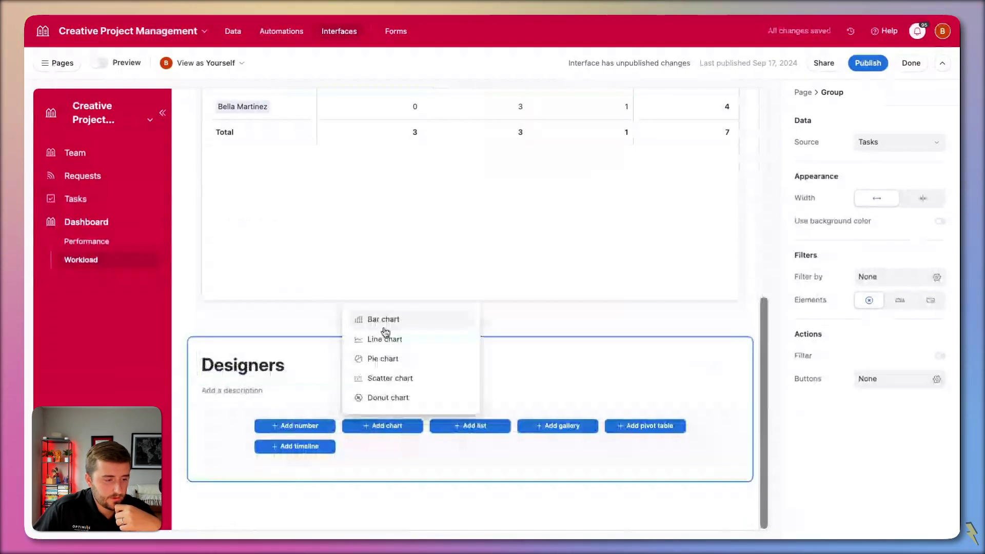
{"action": "left_click", "coordinate": [384, 320]}
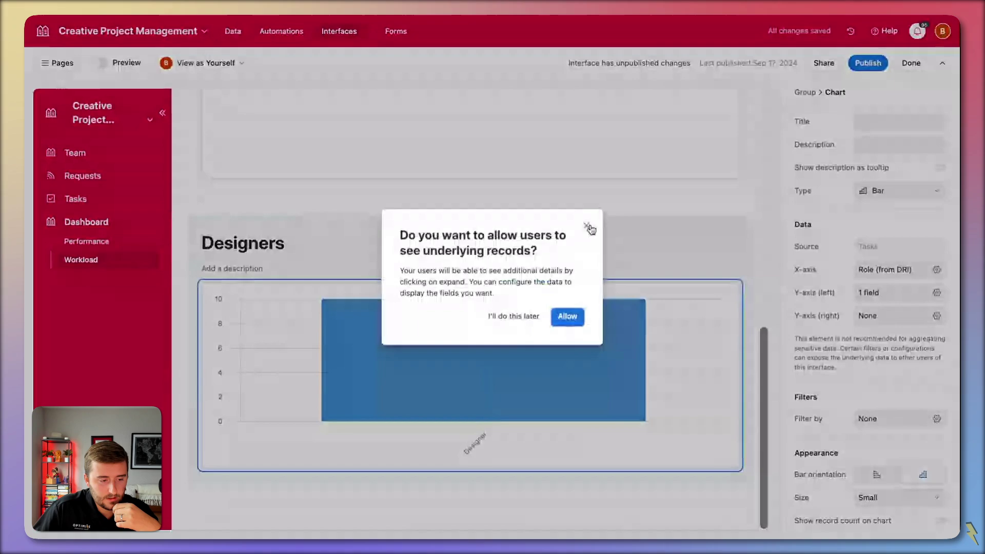
{"action": "left_click", "coordinate": [588, 227]}
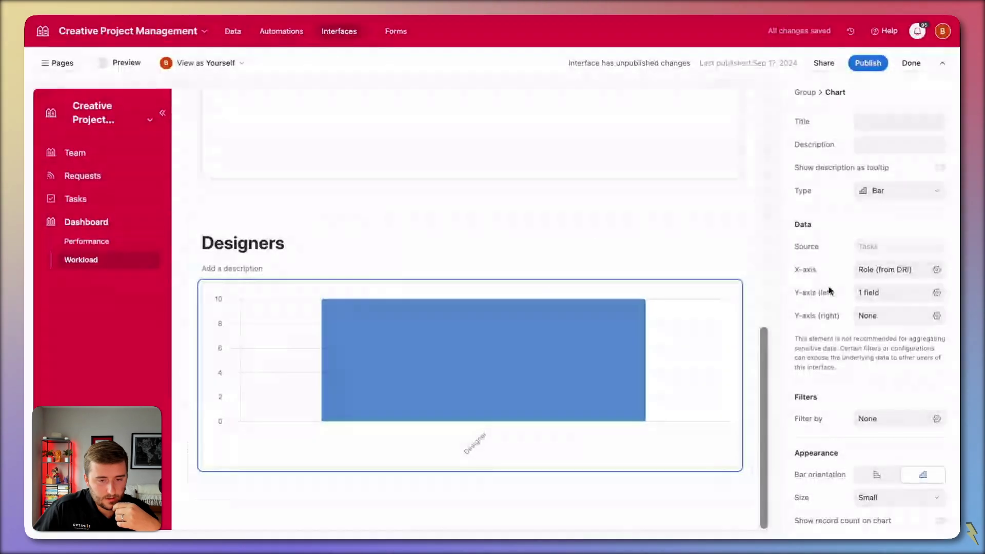
{"action": "left_click", "coordinate": [885, 269]}
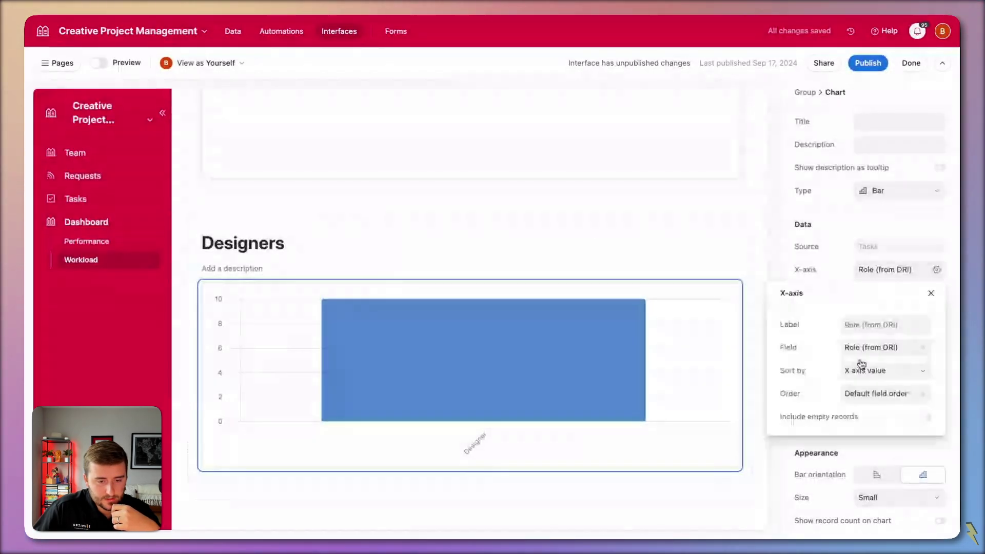
{"action": "left_click", "coordinate": [872, 348]}
{"action": "left_click", "coordinate": [875, 446]}
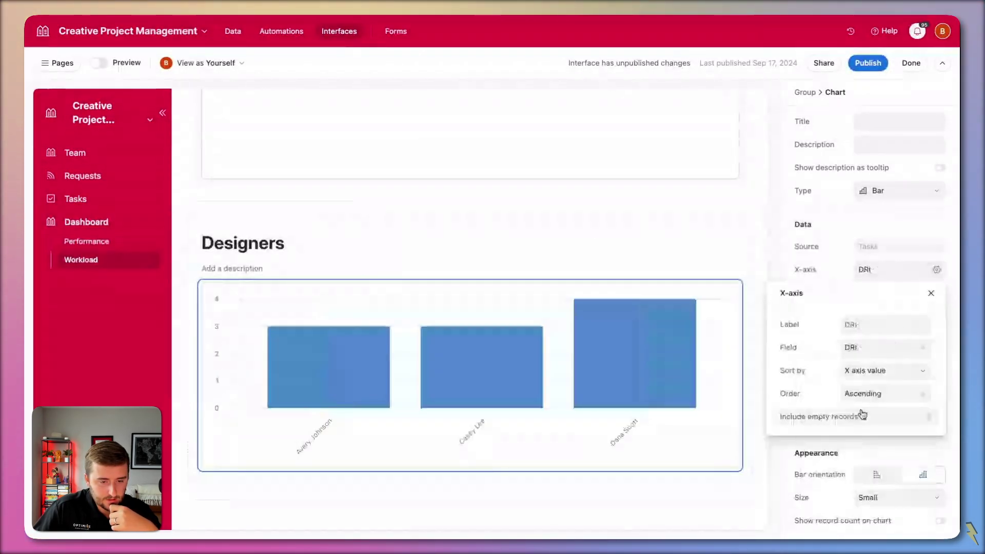
{"action": "left_click", "coordinate": [820, 268]}
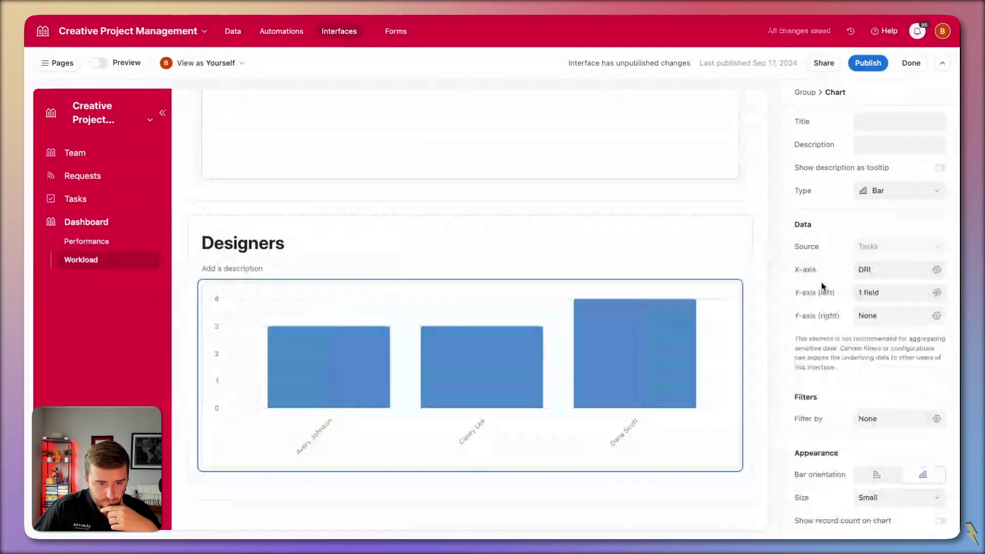
Stack the chart's bars by Status in the left Y-axis settings.
{"action": "left_click", "coordinate": [874, 295]}
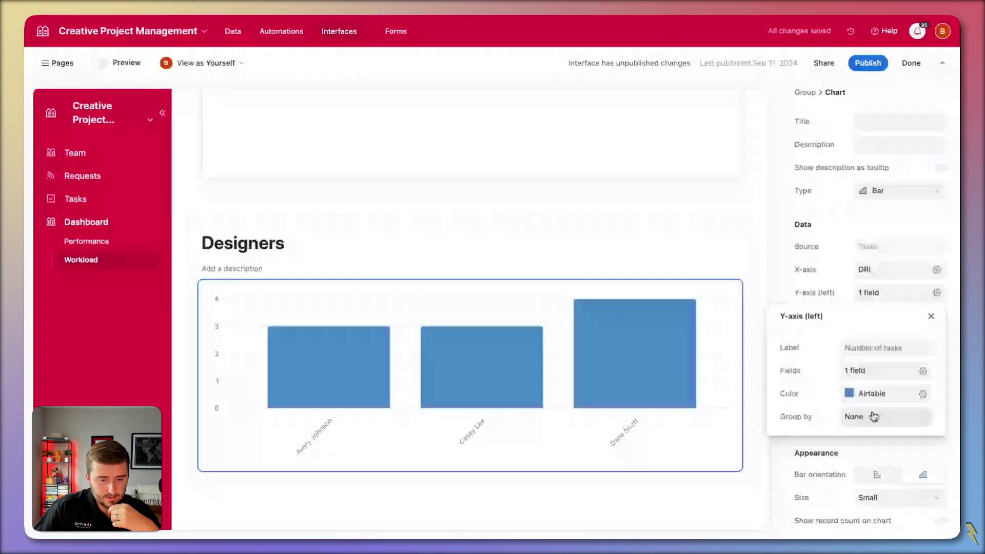
{"action": "left_click", "coordinate": [874, 417]}
{"action": "scroll", "coordinate": [879, 301], "scroll_direction": "down", "scroll_amount": 3}
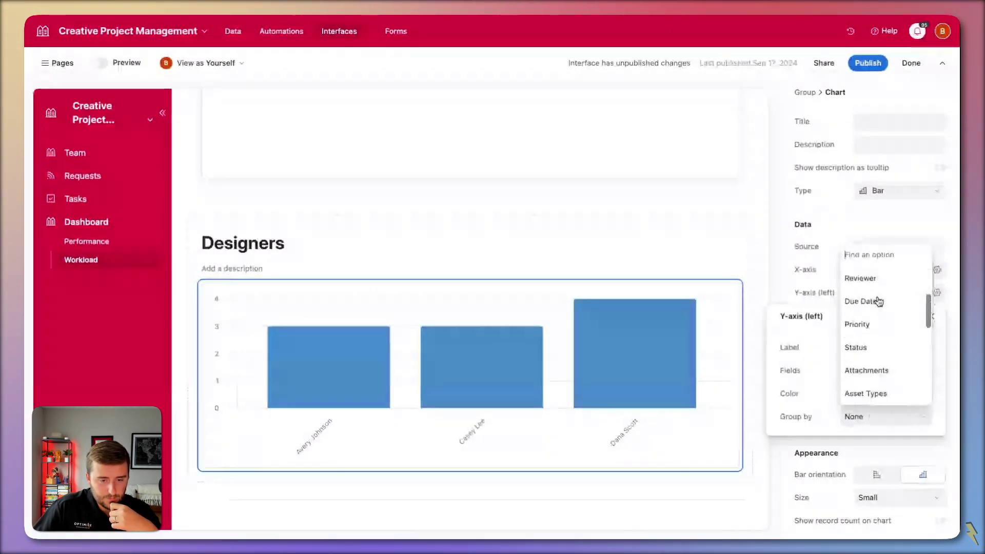
{"action": "scroll", "coordinate": [878, 318], "scroll_direction": "down", "scroll_amount": 1}
{"action": "left_click", "coordinate": [880, 345]}
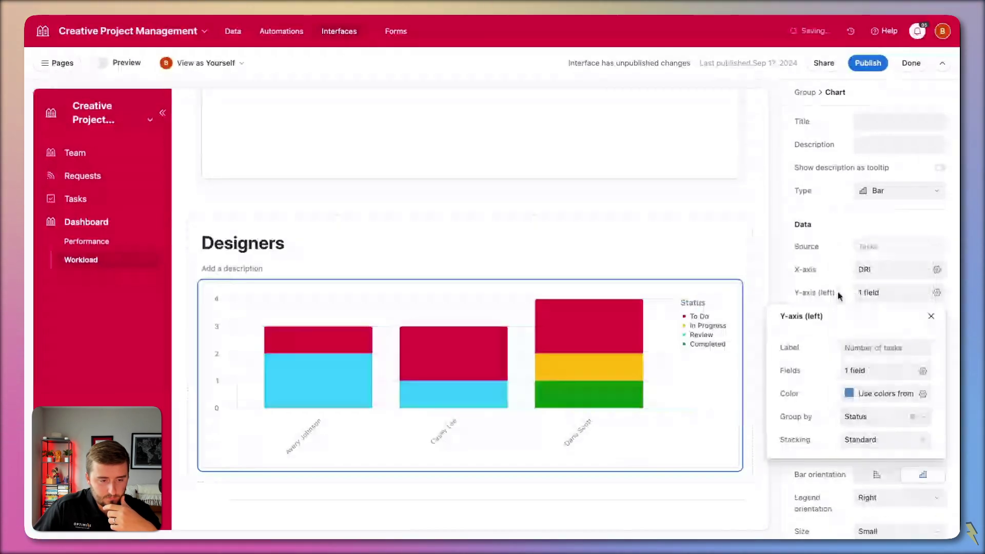
{"action": "left_click", "coordinate": [452, 352]}
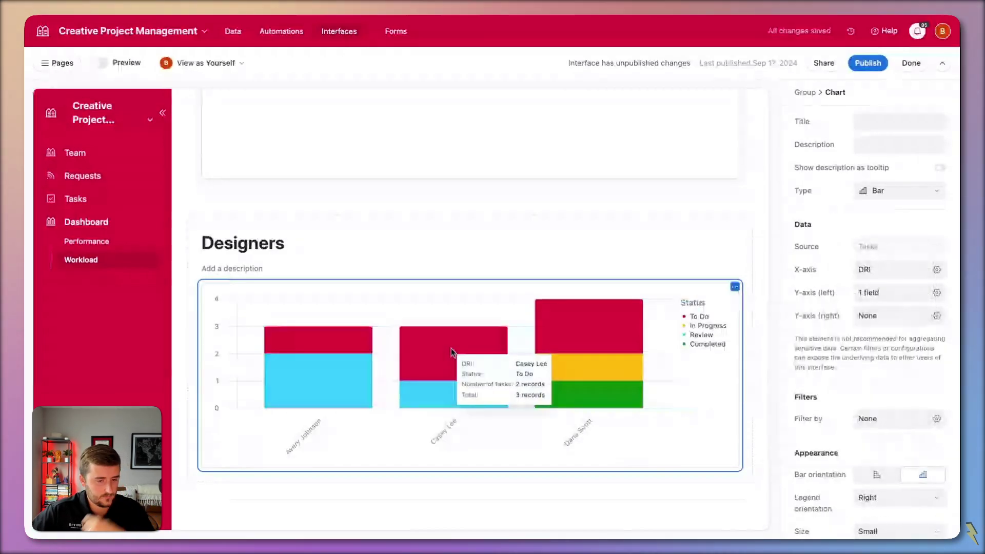
Filter the Designers chart to Status is none of Completed.
{"action": "left_click", "coordinate": [911, 420]}
{"action": "left_click", "coordinate": [644, 467]}
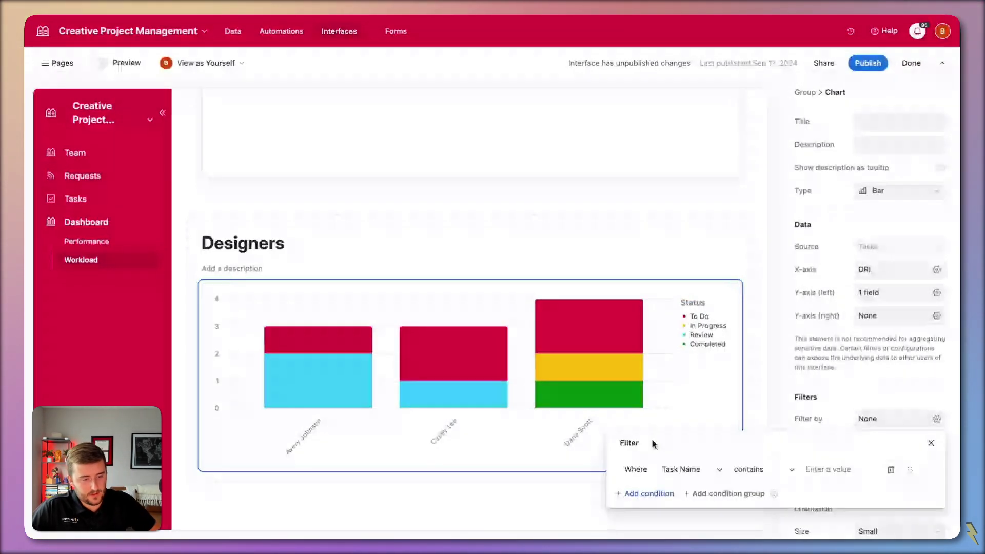
{"action": "left_click", "coordinate": [687, 470]}
{"action": "scroll", "coordinate": [720, 417], "scroll_direction": "down", "scroll_amount": 2}
{"action": "left_click", "coordinate": [739, 445]}
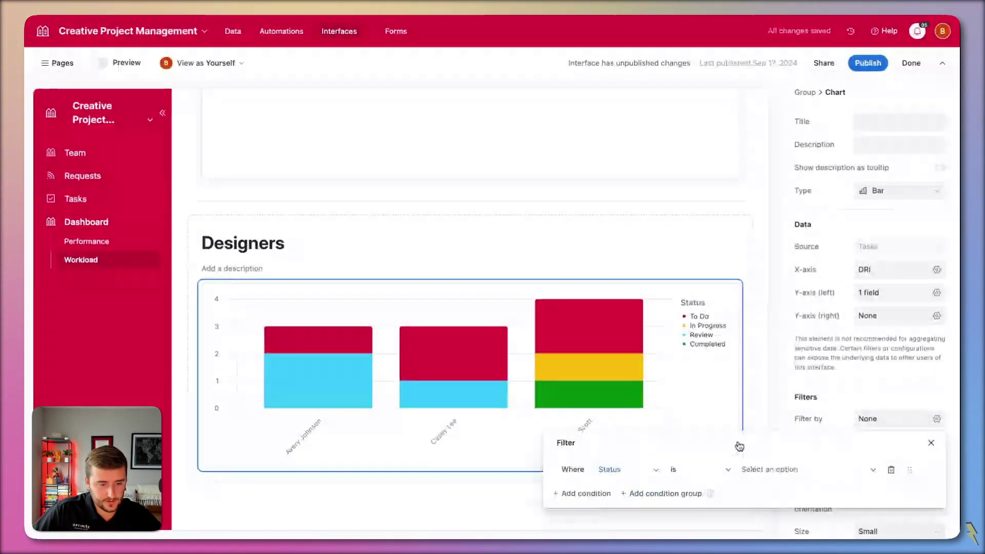
{"action": "left_click", "coordinate": [713, 469]}
{"action": "left_click", "coordinate": [701, 388]}
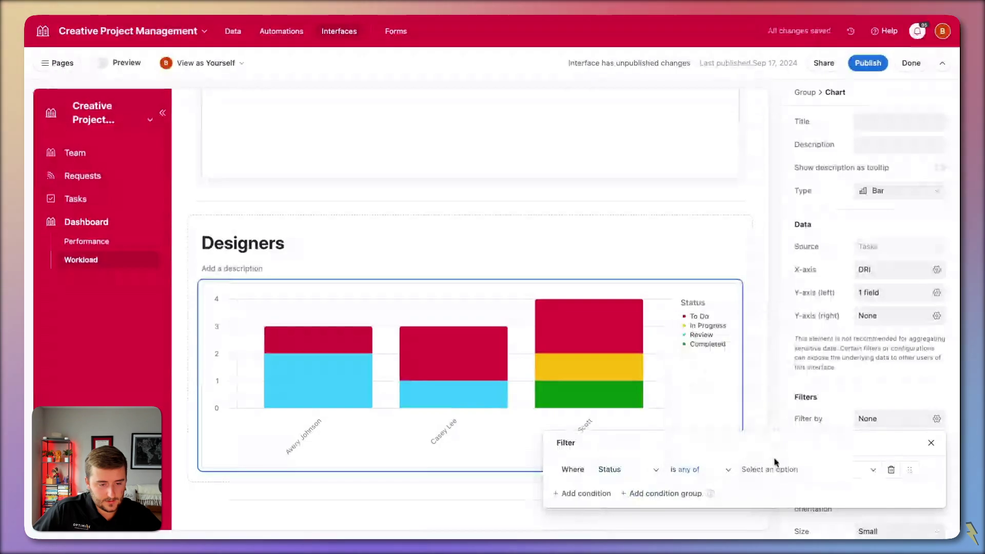
{"action": "left_click", "coordinate": [780, 469]}
{"action": "left_click", "coordinate": [707, 468]}
{"action": "left_click", "coordinate": [710, 468]}
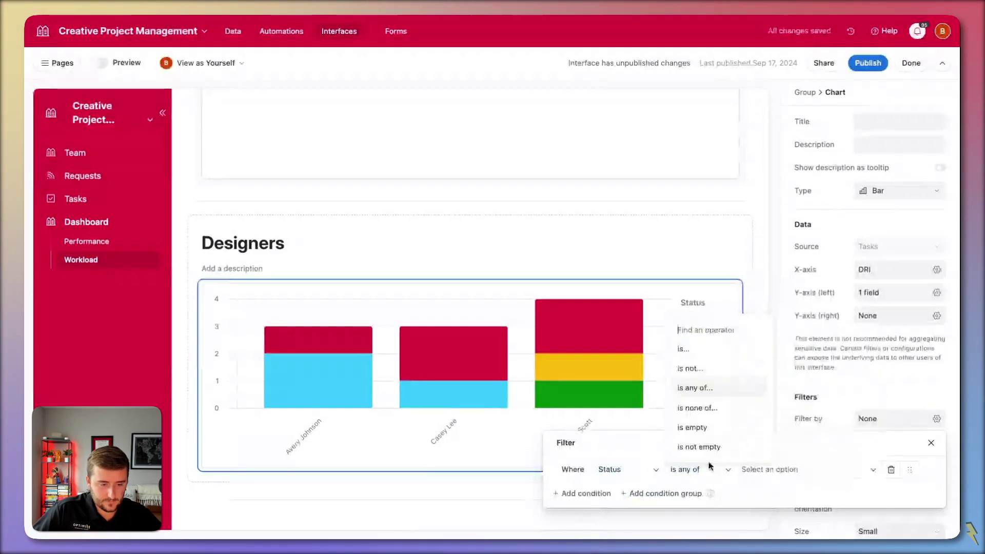
{"action": "left_click", "coordinate": [698, 408]}
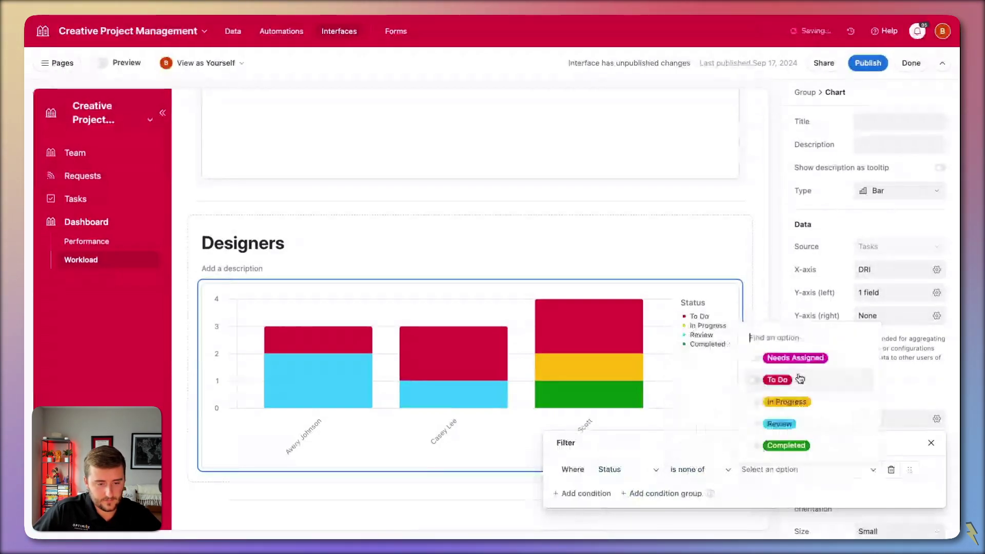
{"action": "left_click", "coordinate": [786, 445]}
{"action": "left_click", "coordinate": [688, 442]}
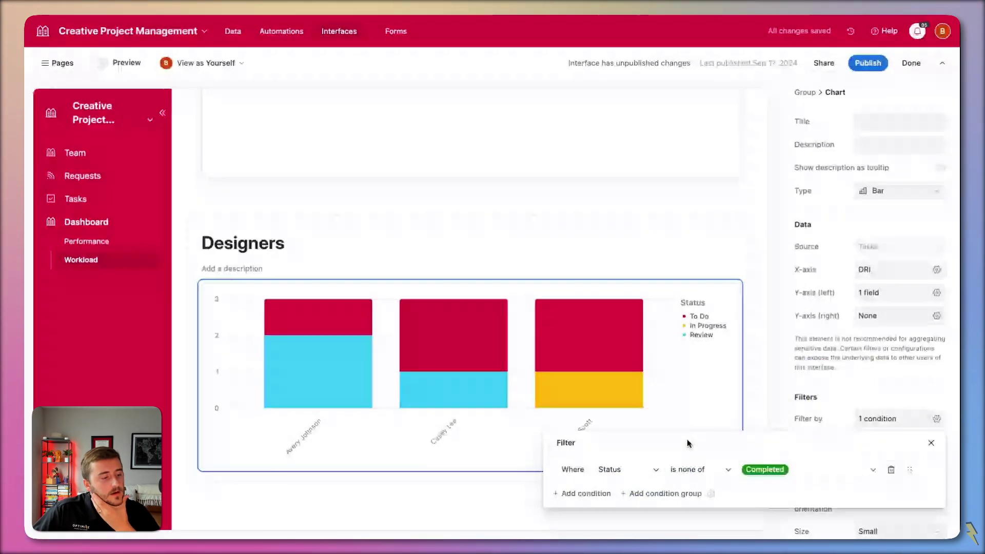
{"action": "left_click", "coordinate": [763, 354]}
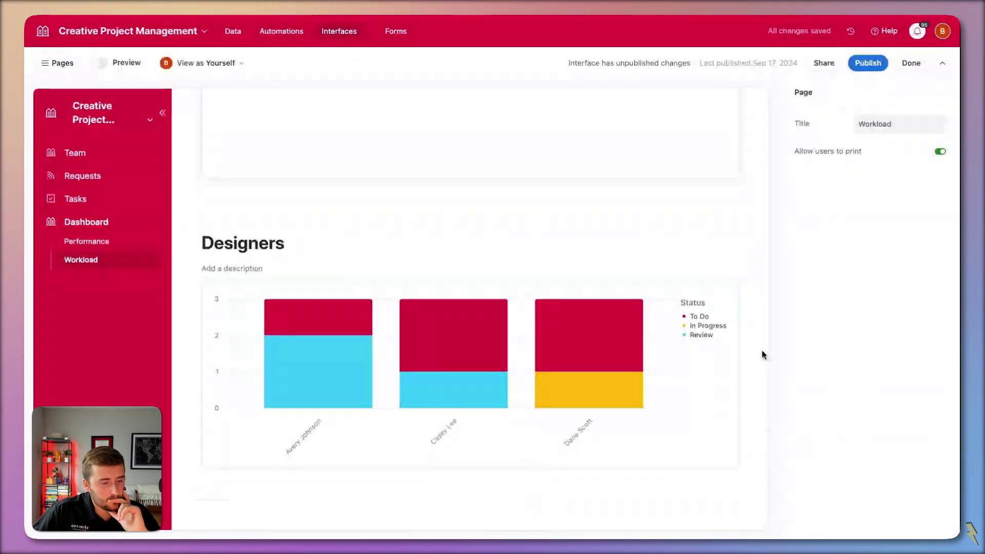
Allow viewing the Designers chart's underlying task records, then close the records view.
{"action": "left_click", "coordinate": [585, 344]}
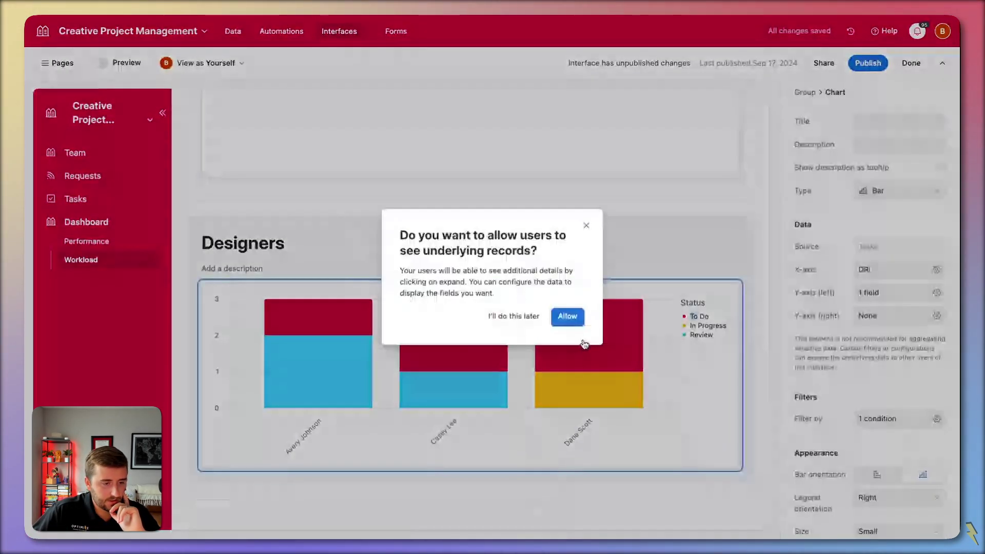
{"action": "left_click", "coordinate": [569, 318]}
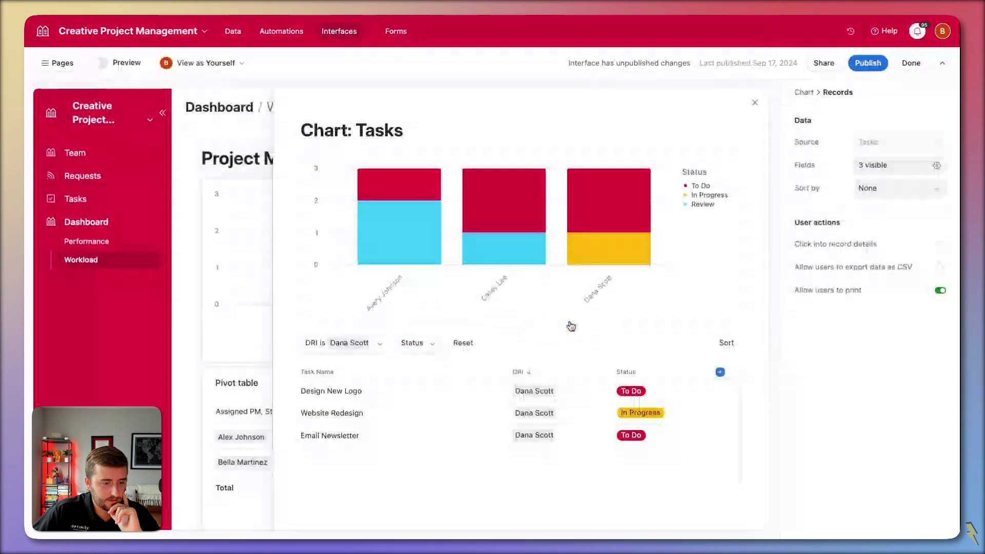
{"action": "left_click", "coordinate": [757, 102]}
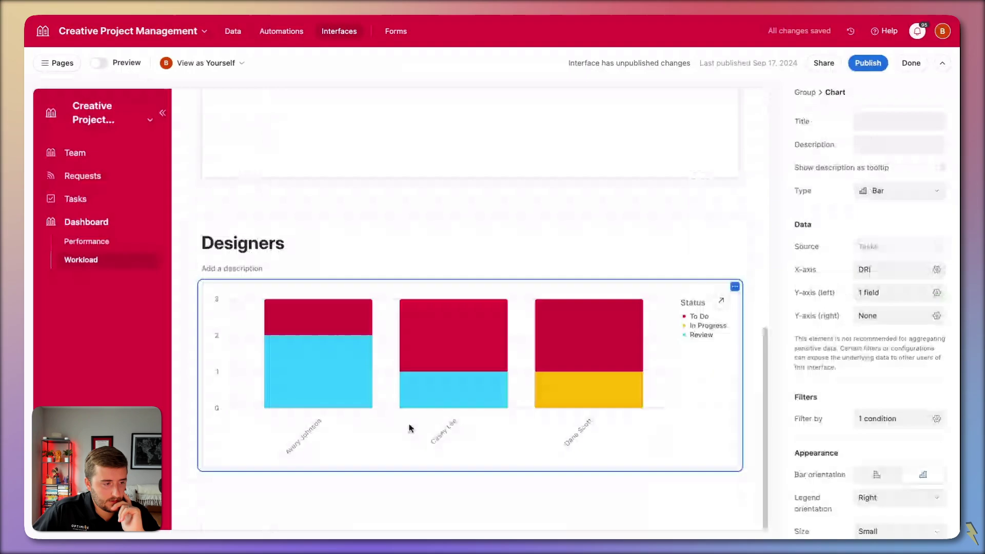
Below the Designers section, add a new section based on the Tasks table and title it 'Reviewers'.
{"action": "mouse_move", "coordinate": [631, 330]}
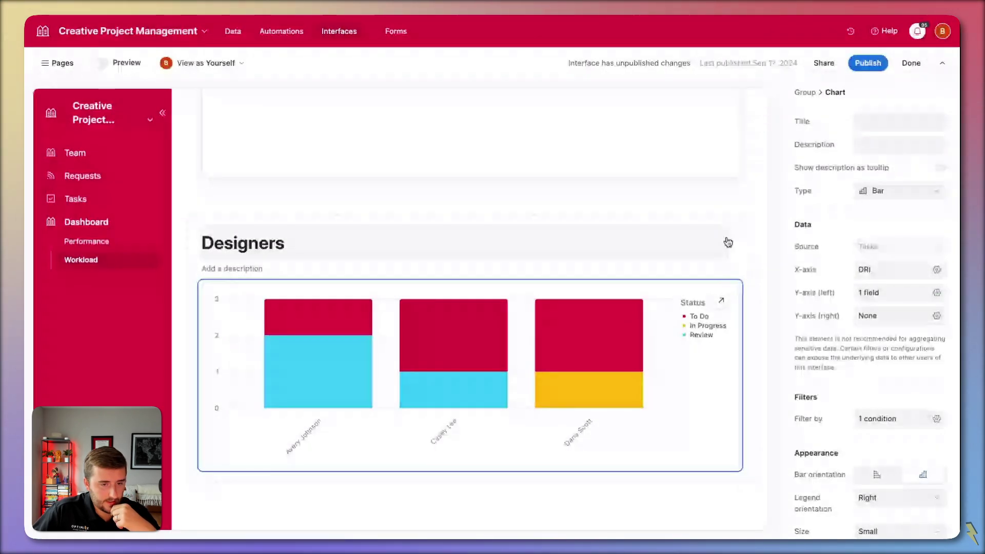
{"action": "left_click", "coordinate": [753, 235]}
{"action": "left_click", "coordinate": [753, 235]}
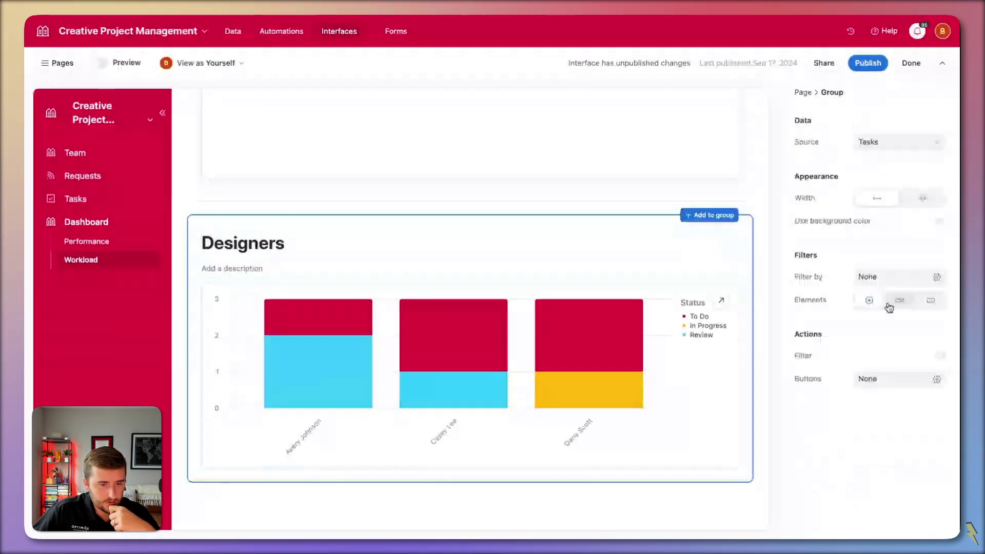
{"action": "left_click", "coordinate": [746, 222]}
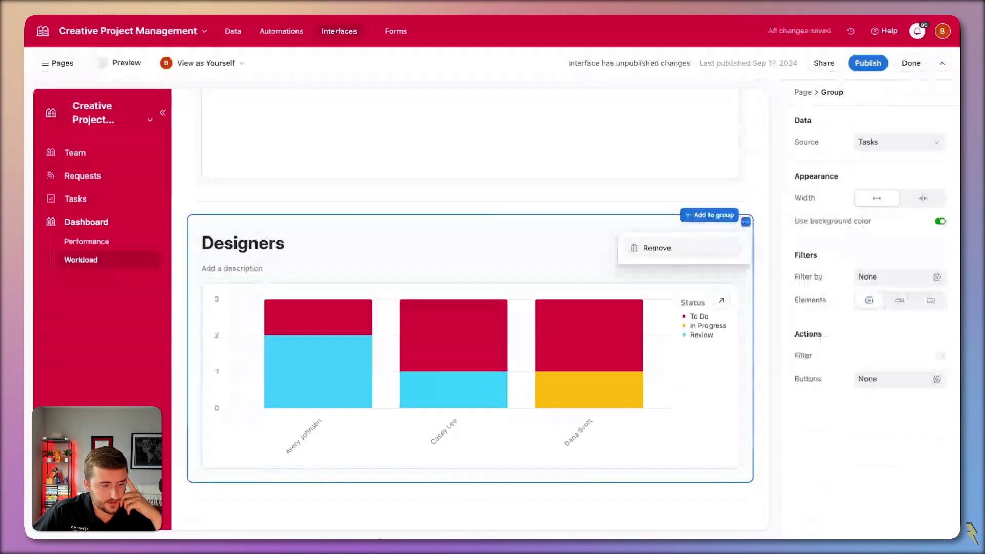
{"action": "left_click", "coordinate": [477, 500]}
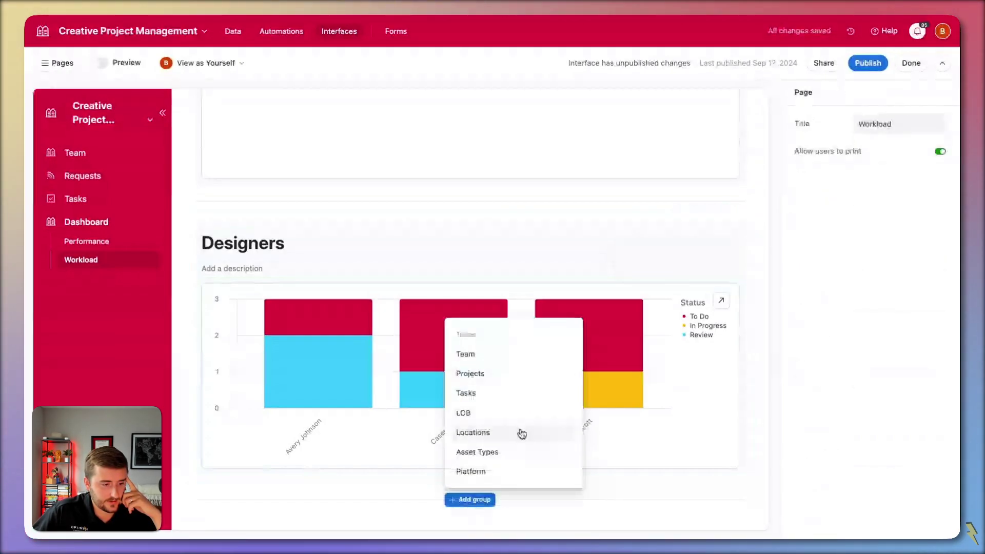
{"action": "left_click", "coordinate": [504, 393]}
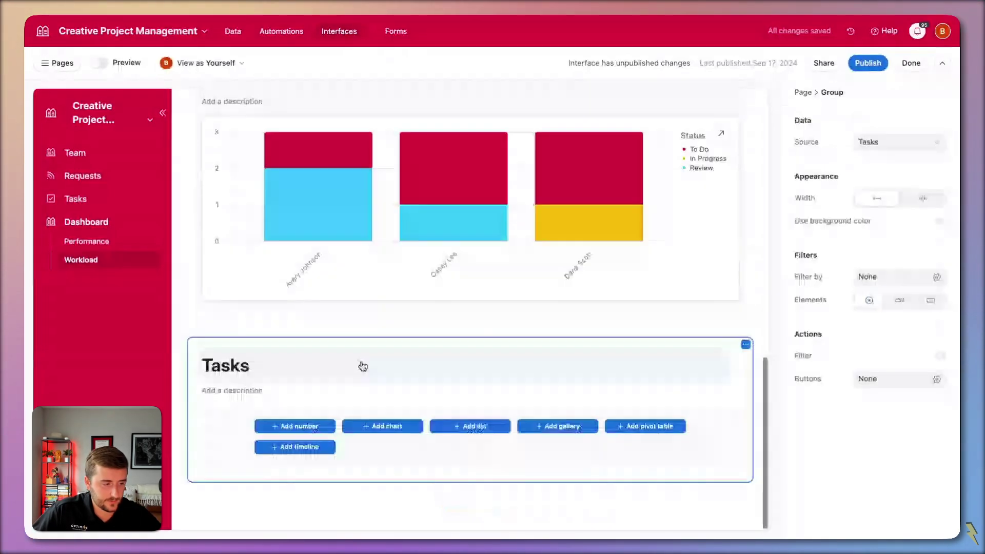
{"action": "left_click", "coordinate": [359, 365]}
{"action": "type", "text": "Revi"}
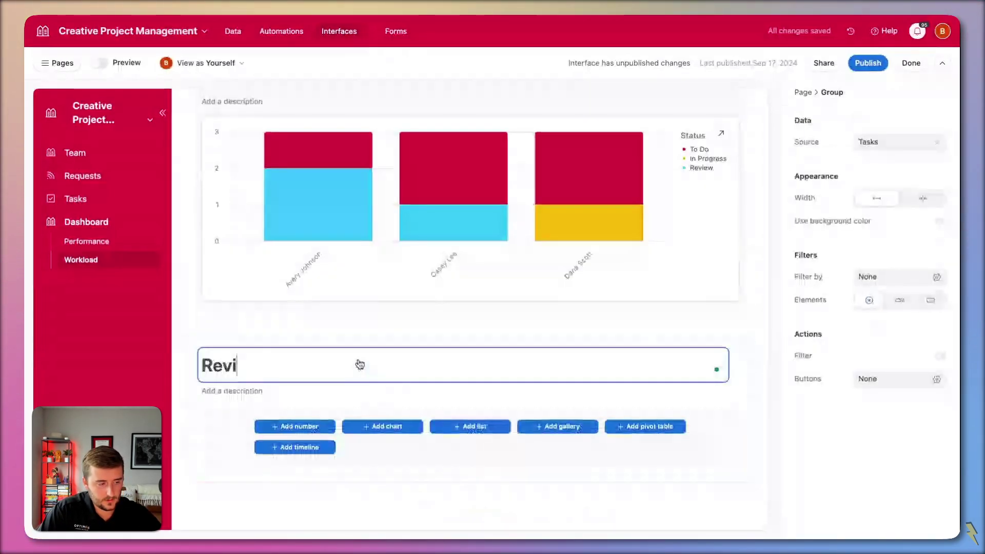
{"action": "type", "text": "ewers"}
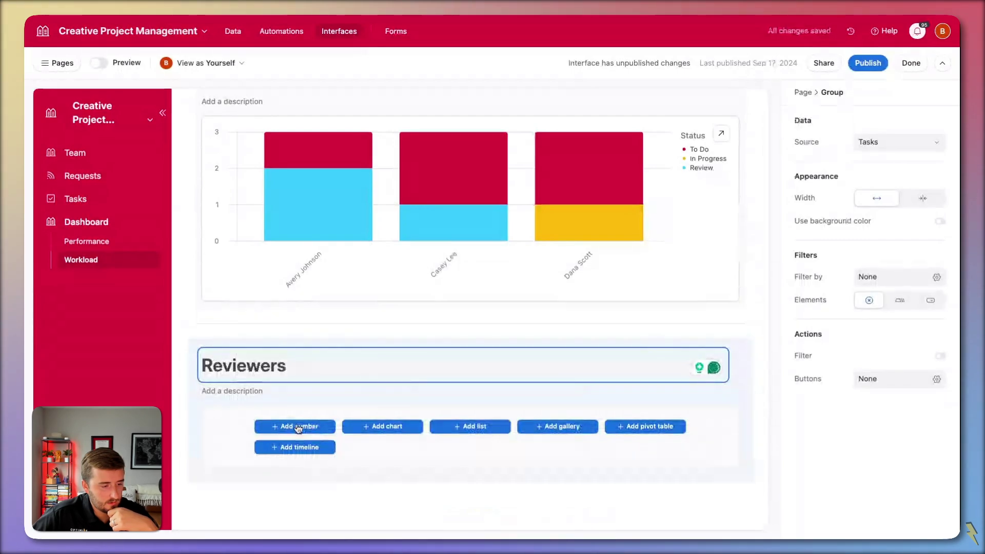
{"action": "left_click", "coordinate": [361, 429]}
Add a bar chart with Reviewer on the X-axis and bars stacked by Status.
{"action": "left_click", "coordinate": [362, 429]}
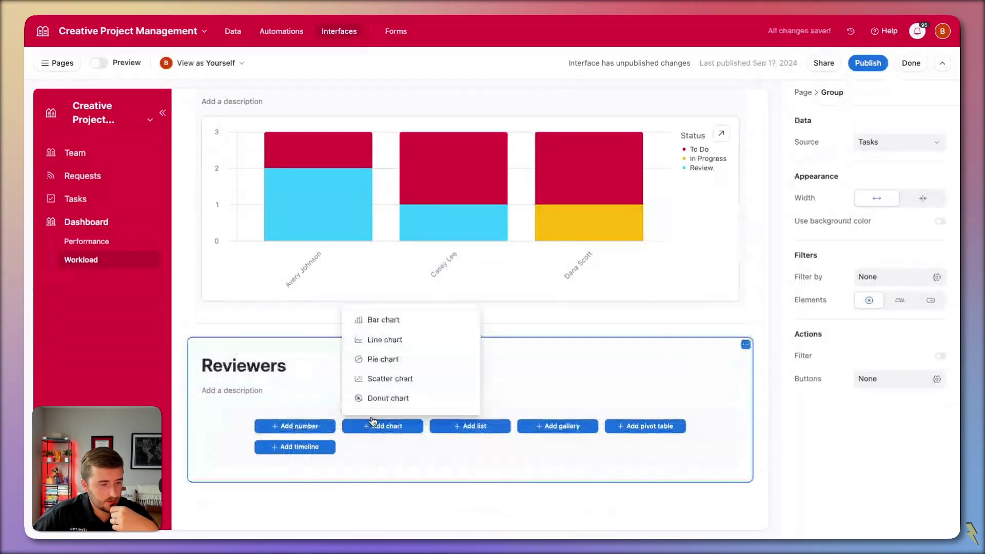
{"action": "left_click", "coordinate": [378, 324]}
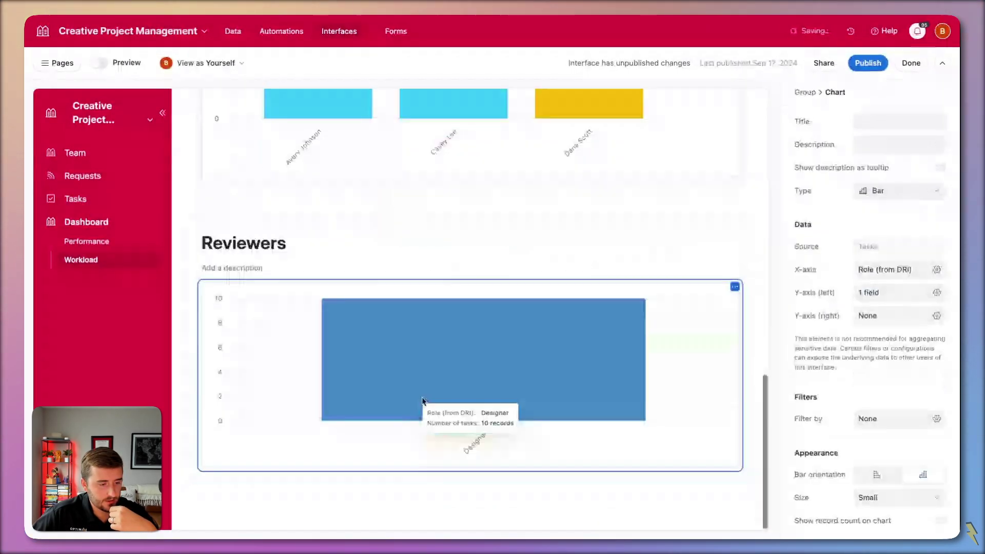
{"action": "left_click", "coordinate": [913, 274]}
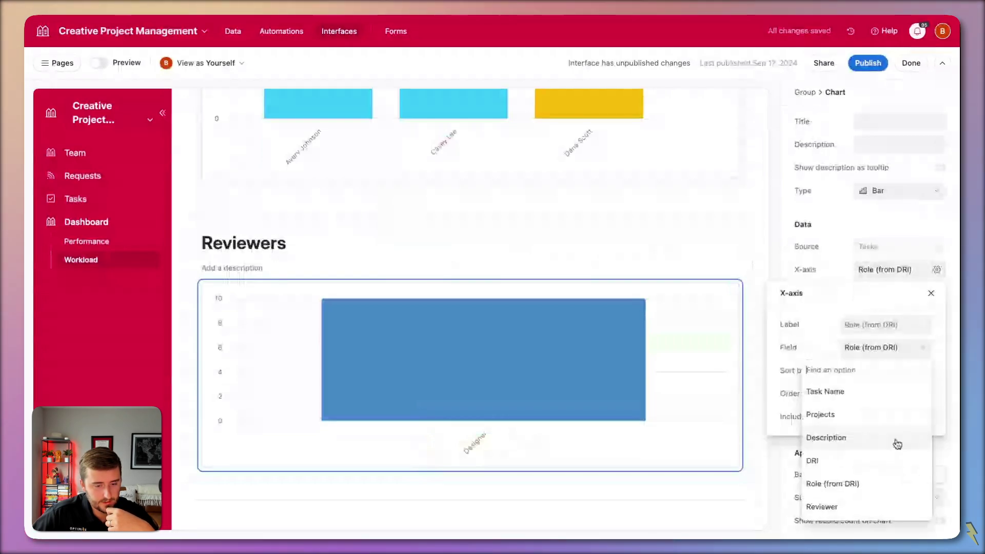
{"action": "scroll", "coordinate": [861, 465], "scroll_direction": "down", "scroll_amount": 1}
{"action": "left_click", "coordinate": [862, 466]}
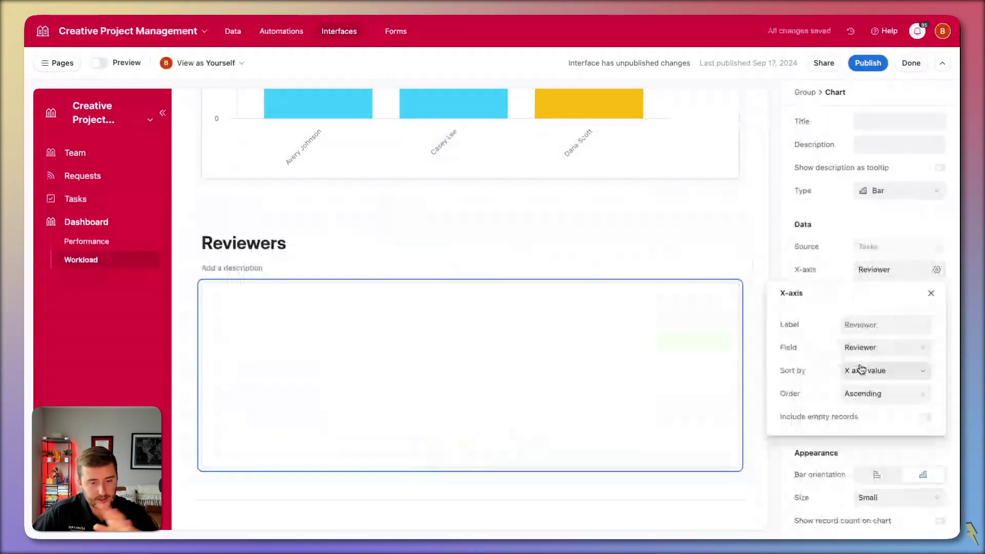
{"action": "left_click", "coordinate": [809, 260]}
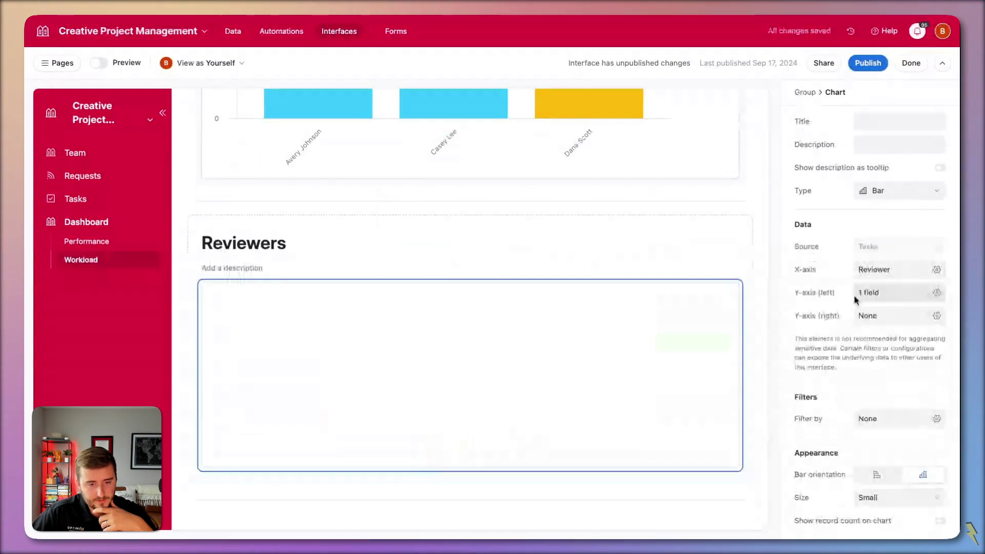
{"action": "left_click", "coordinate": [883, 292]}
{"action": "left_click", "coordinate": [881, 418]}
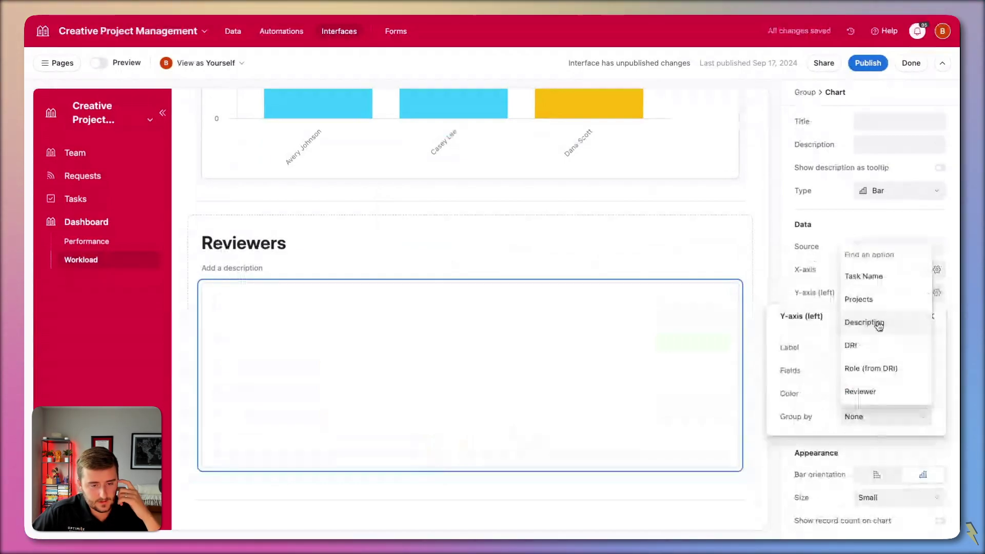
{"action": "scroll", "coordinate": [873, 307], "scroll_direction": "down", "scroll_amount": 2}
{"action": "left_click", "coordinate": [870, 342]}
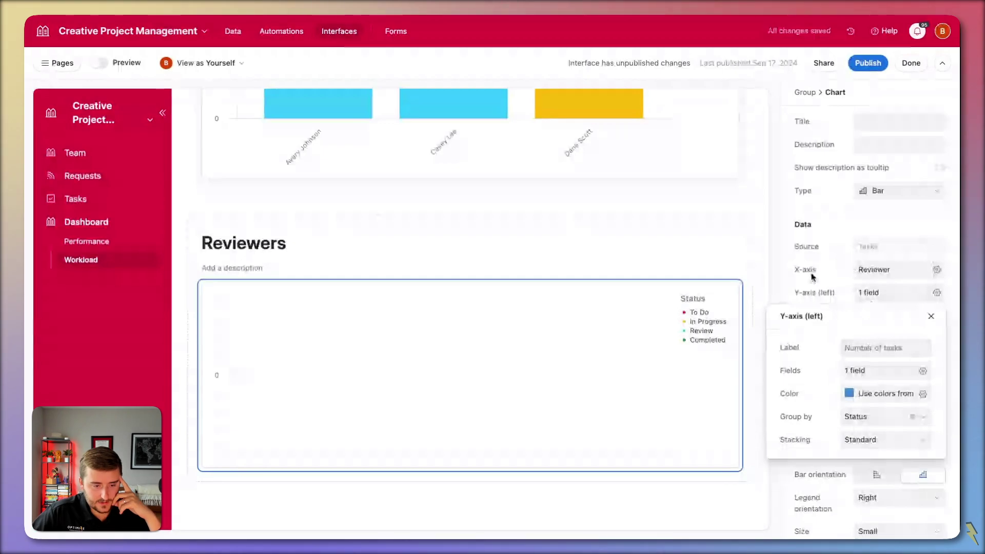
Filter the chart so Status is none of Completed.
{"action": "left_click", "coordinate": [893, 419]}
{"action": "left_click", "coordinate": [647, 465]}
{"action": "left_click", "coordinate": [681, 470]}
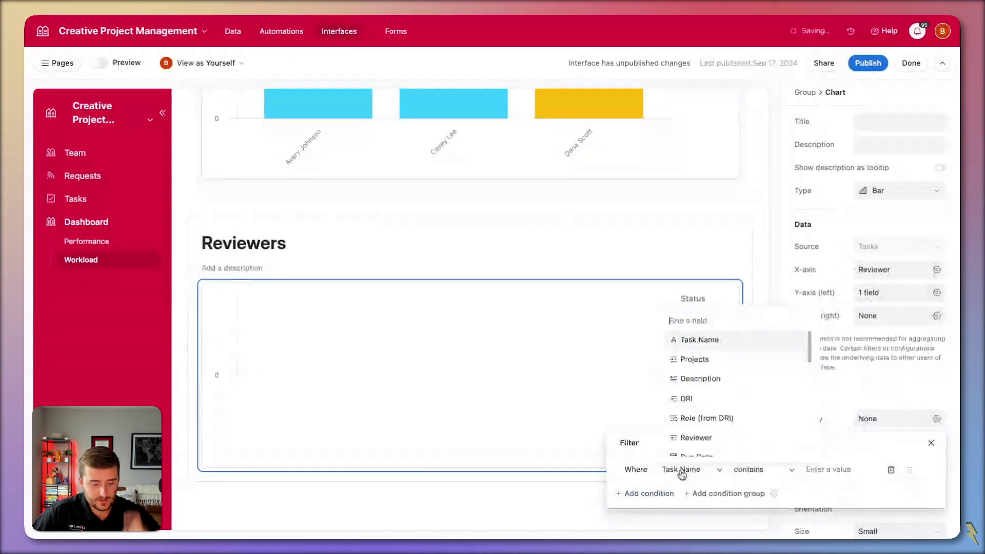
{"action": "left_click", "coordinate": [770, 448]}
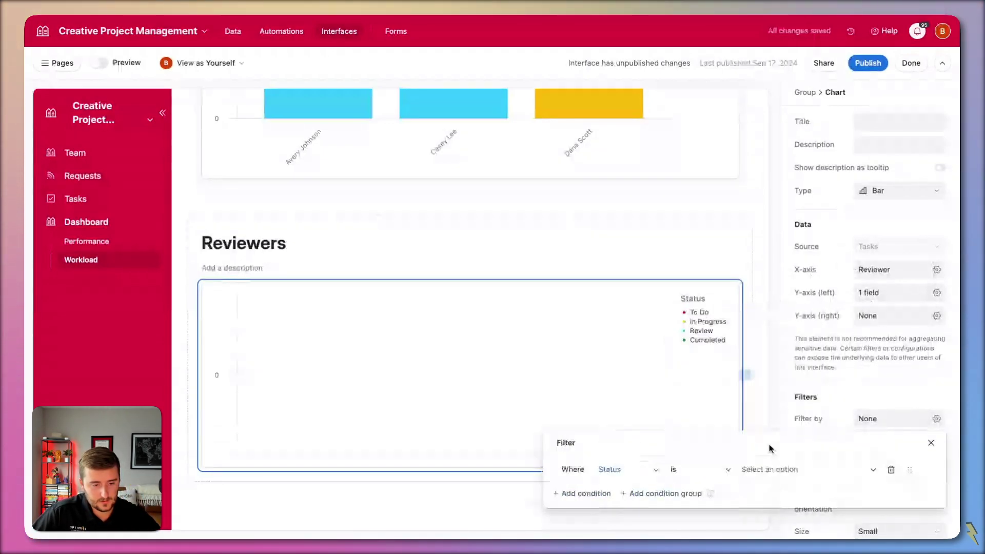
{"action": "left_click", "coordinate": [712, 468]}
{"action": "left_click", "coordinate": [690, 408]}
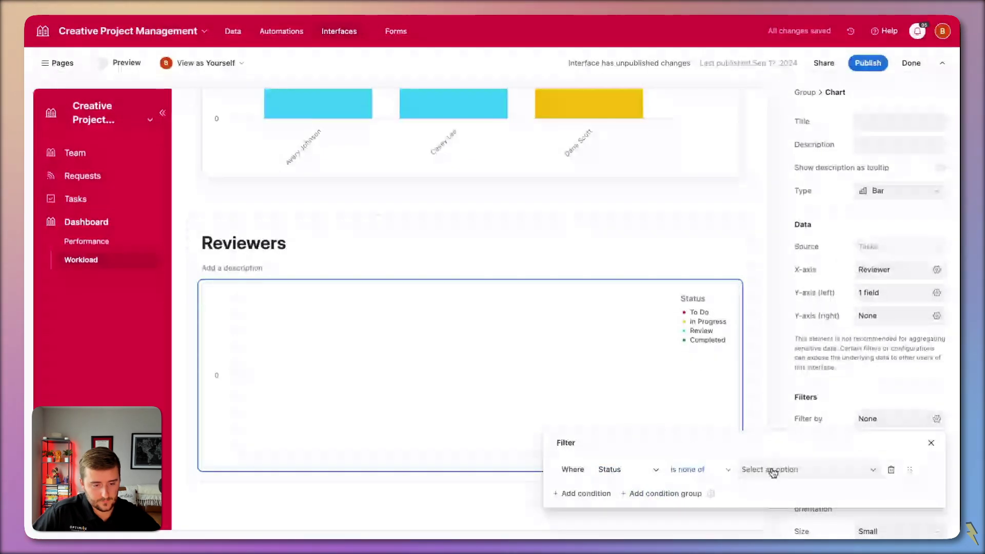
{"action": "left_click", "coordinate": [773, 473]}
{"action": "left_click", "coordinate": [770, 441]}
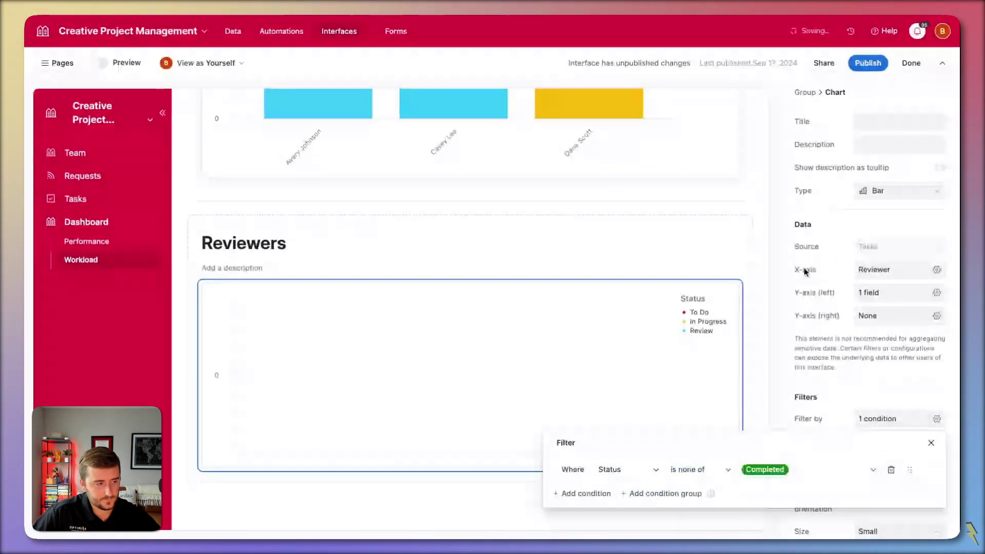
{"action": "scroll", "coordinate": [560, 276], "scroll_direction": "up", "scroll_amount": 5}
{"action": "scroll", "coordinate": [560, 276], "scroll_direction": "down", "scroll_amount": 4}
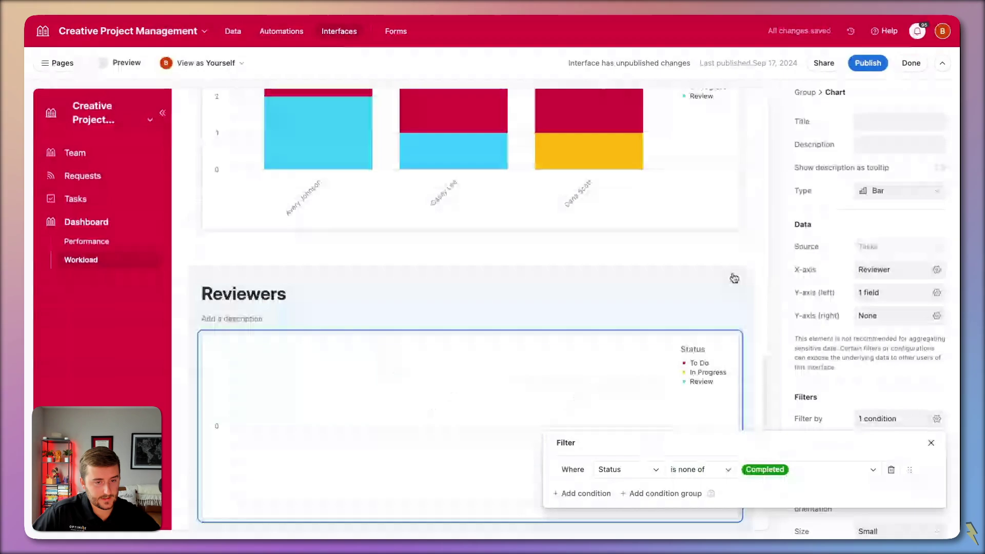
{"action": "left_click", "coordinate": [735, 278]}
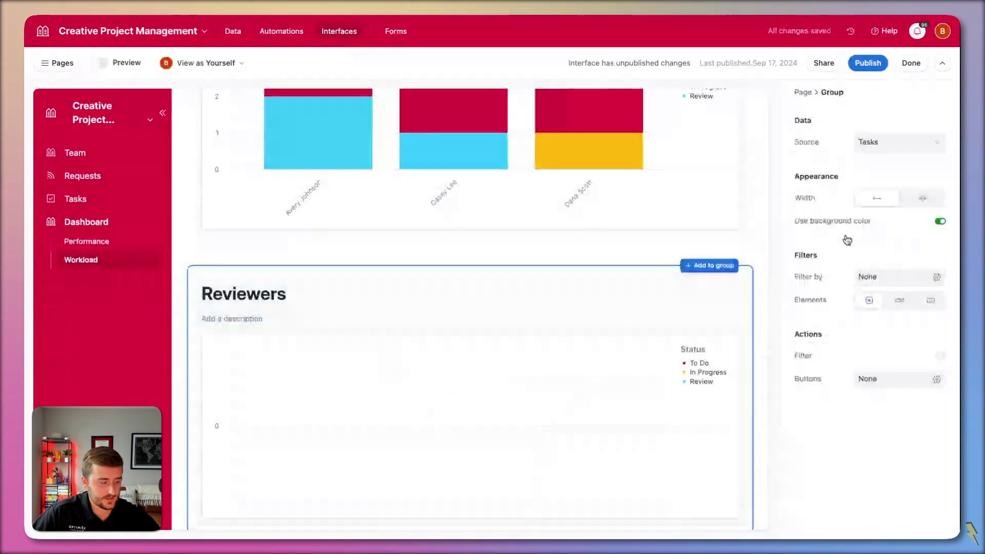
{"action": "scroll", "coordinate": [594, 249], "scroll_direction": "up", "scroll_amount": 3}
{"action": "scroll", "coordinate": [593, 249], "scroll_direction": "down", "scroll_amount": 8}
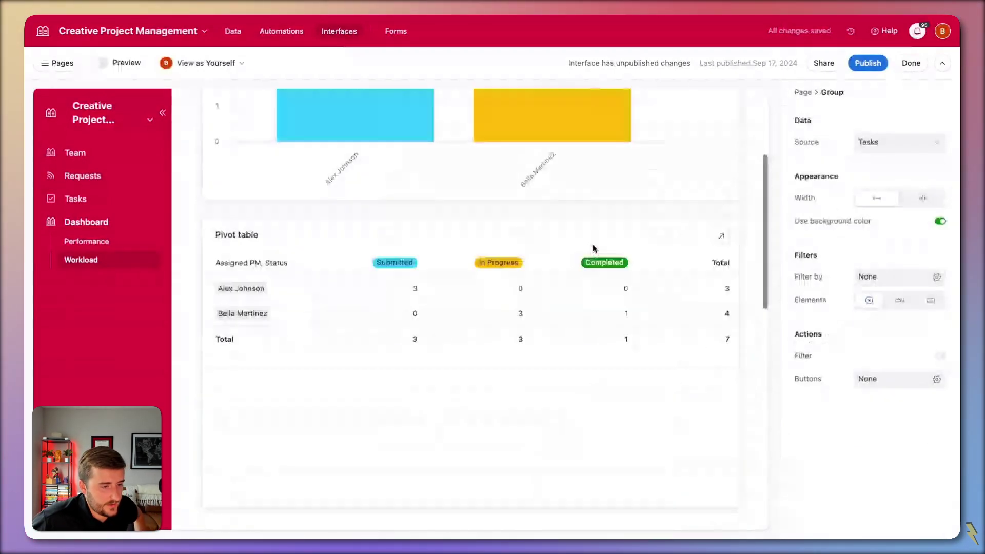
{"action": "scroll", "coordinate": [592, 249], "scroll_direction": "up", "scroll_amount": 4}
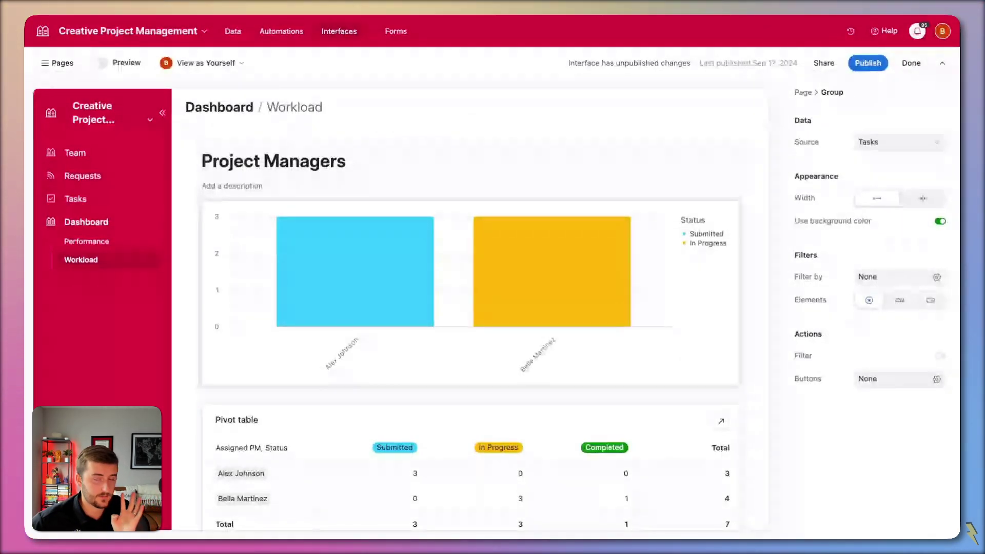
{"action": "scroll", "coordinate": [470, 308], "scroll_direction": "down", "scroll_amount": 3}
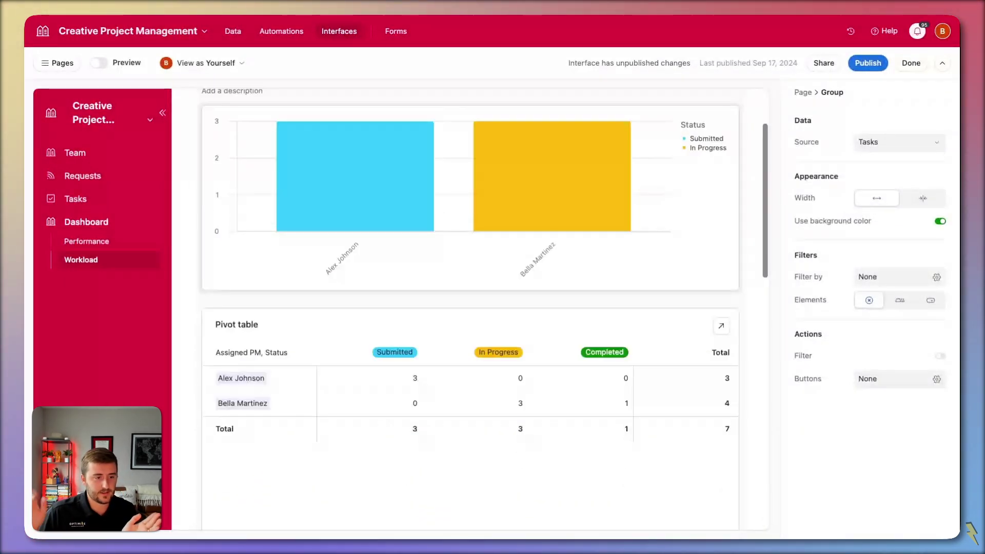
{"action": "scroll", "coordinate": [470, 308], "scroll_direction": "down", "scroll_amount": 10}
{"action": "scroll", "coordinate": [470, 308], "scroll_direction": "down", "scroll_amount": 7}
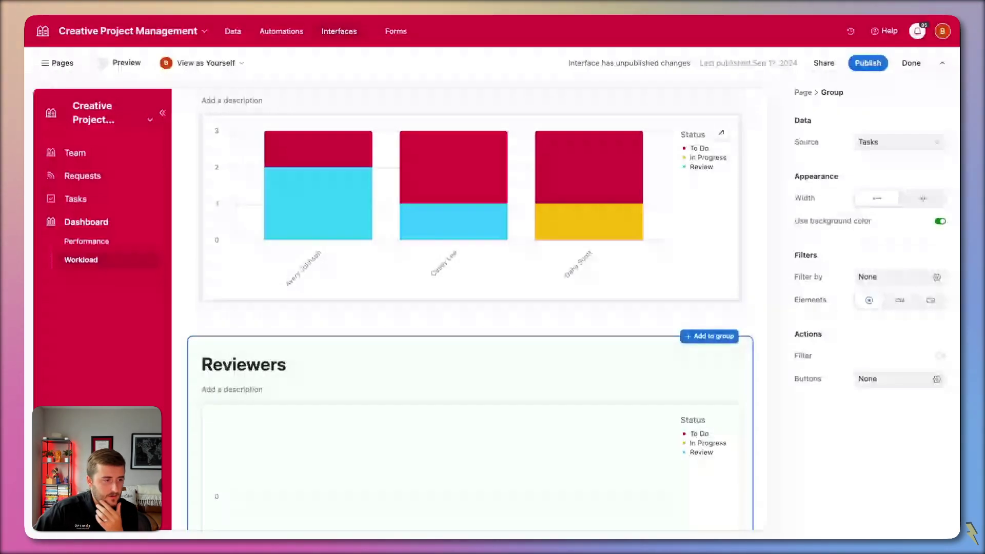
{"action": "scroll", "coordinate": [338, 224], "scroll_direction": "up", "scroll_amount": 2}
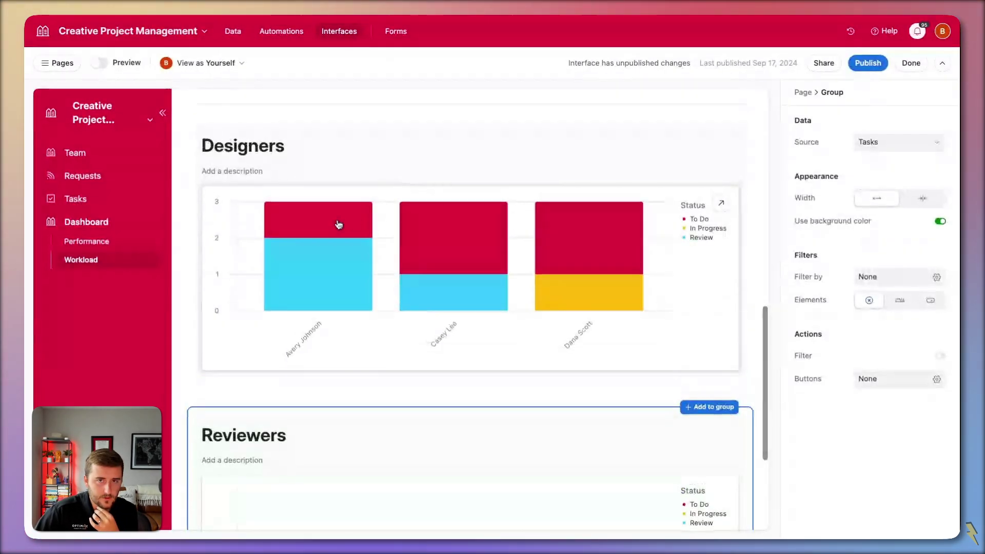